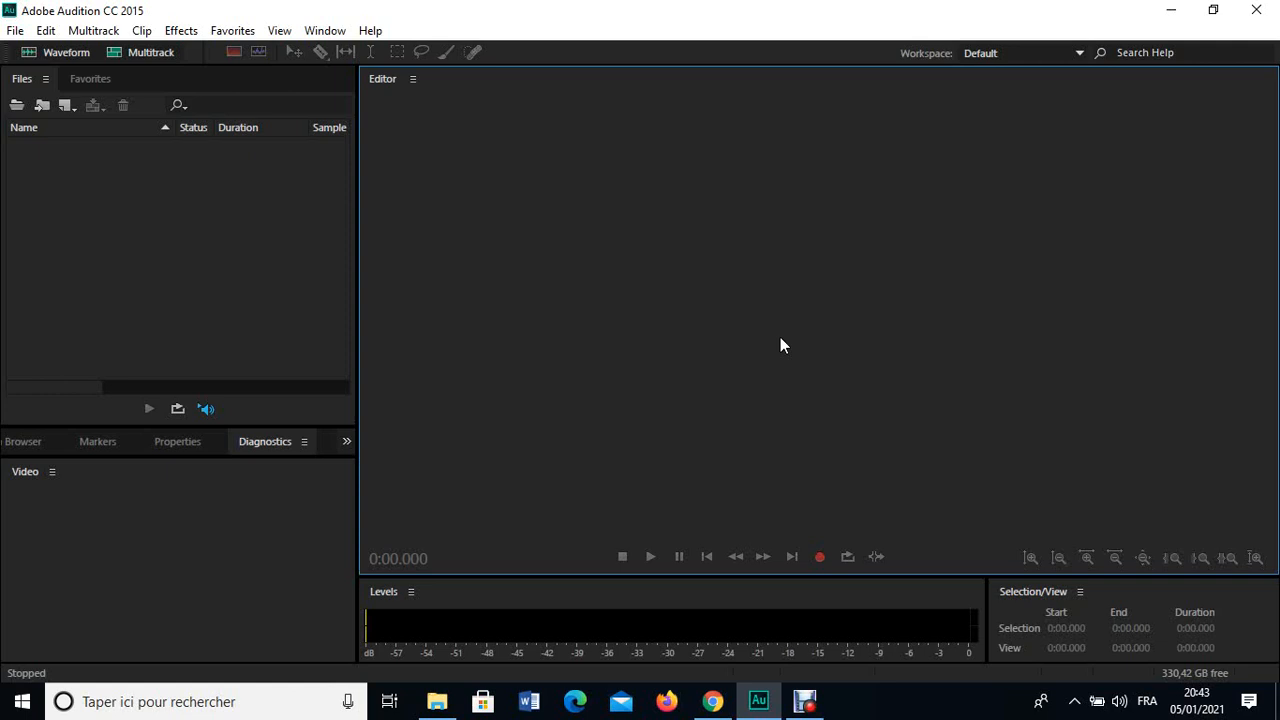
Step: Import the audio_radio.mp4 file from the TP2 folder
left_click(16, 28)
mouse_move(83, 369)
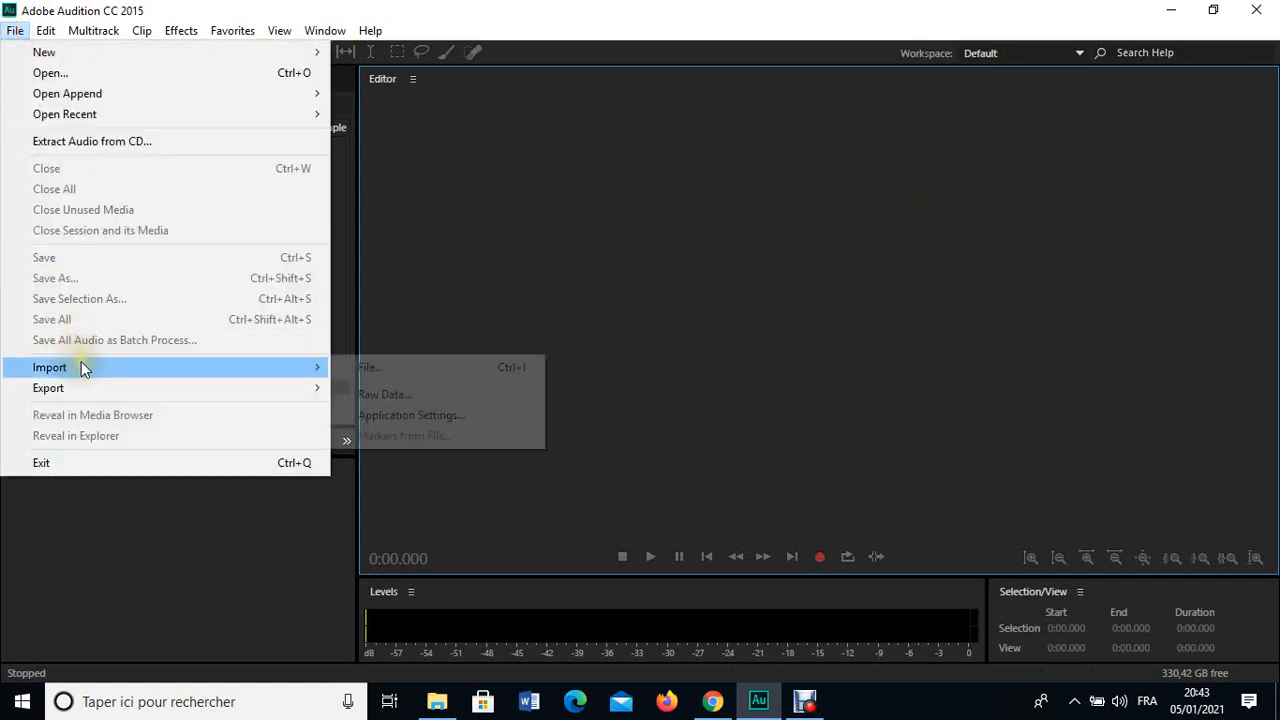
left_click(383, 369)
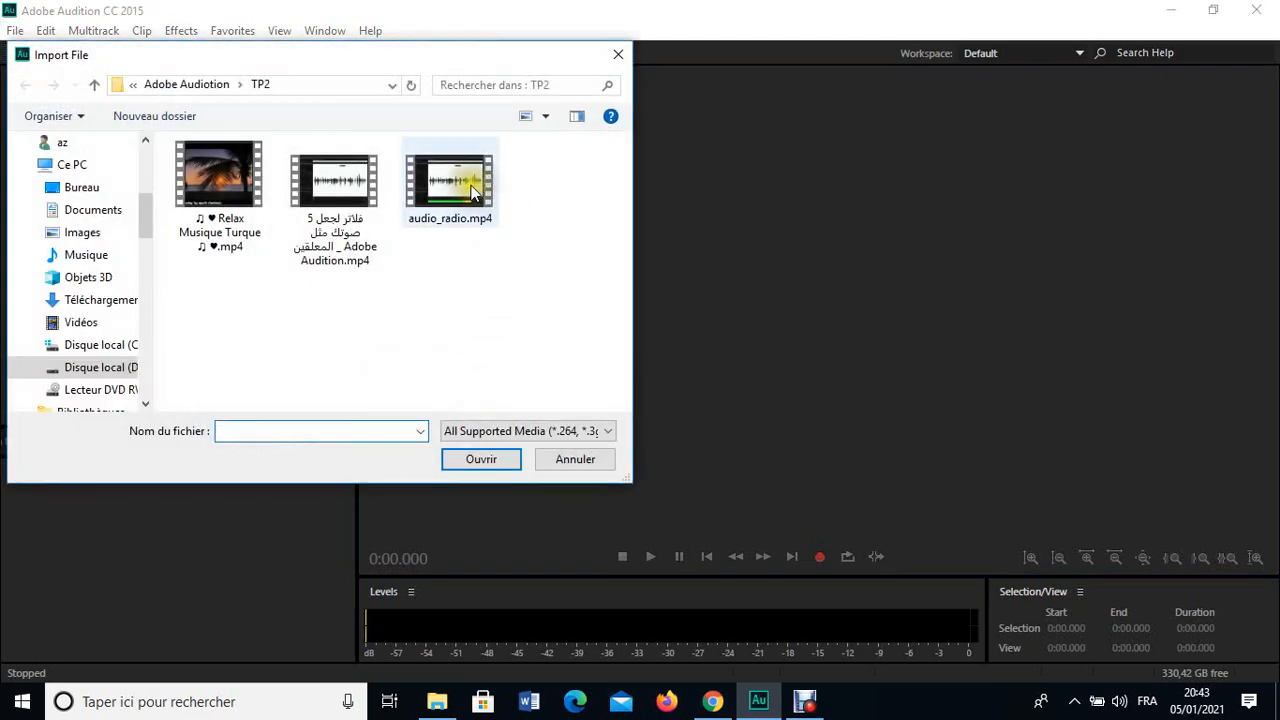
left_click(472, 192)
double_click(472, 192)
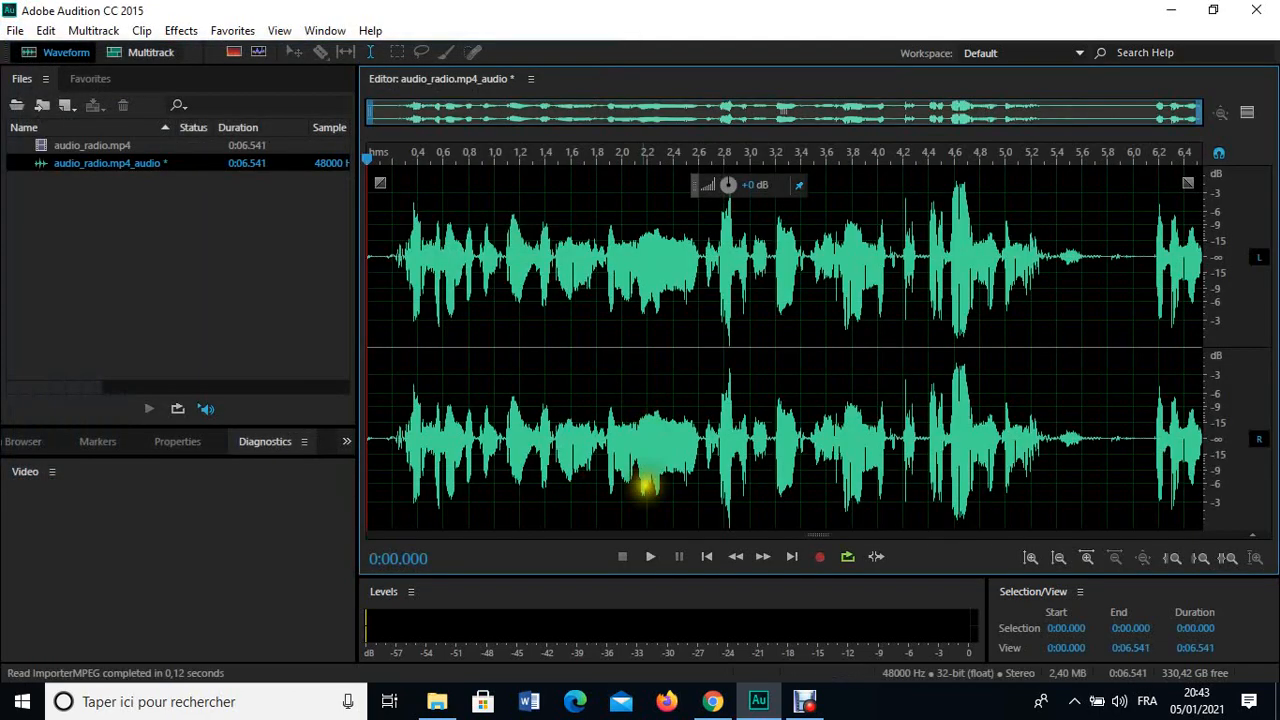
Step: Play the opening of the imported recording, stop it and return the playhead to the start
left_click(657, 556)
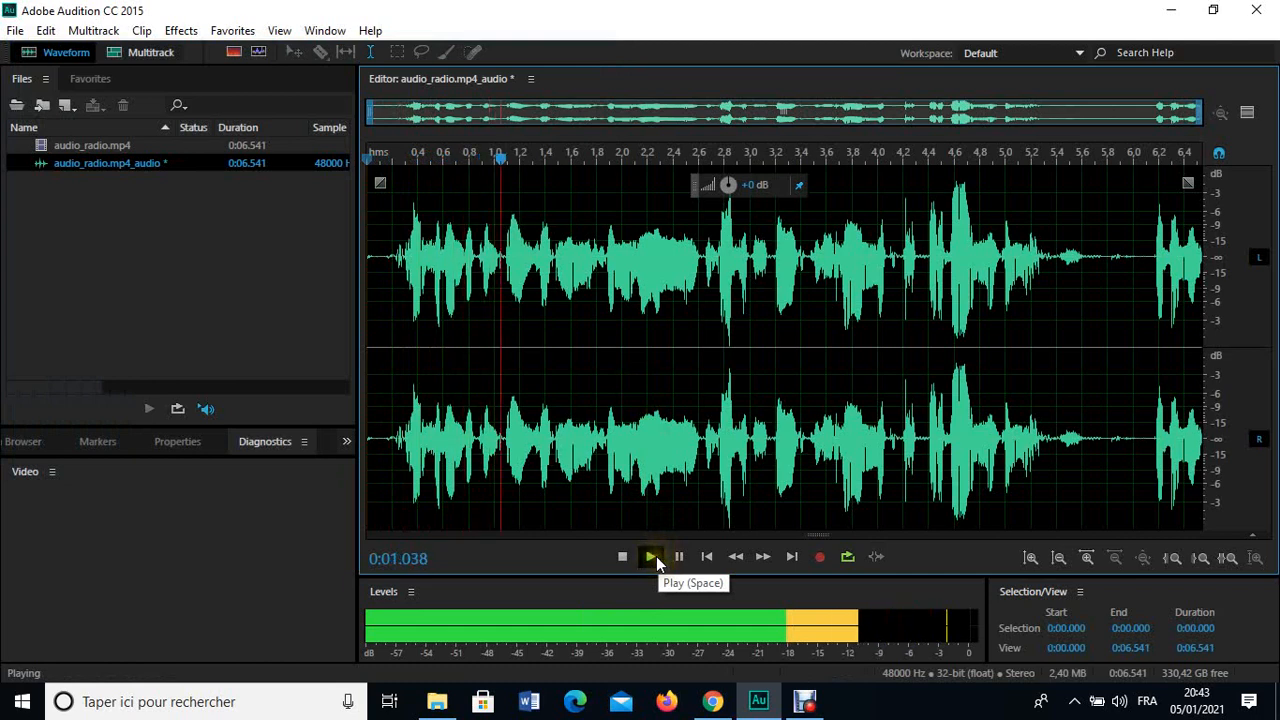
left_click(628, 555)
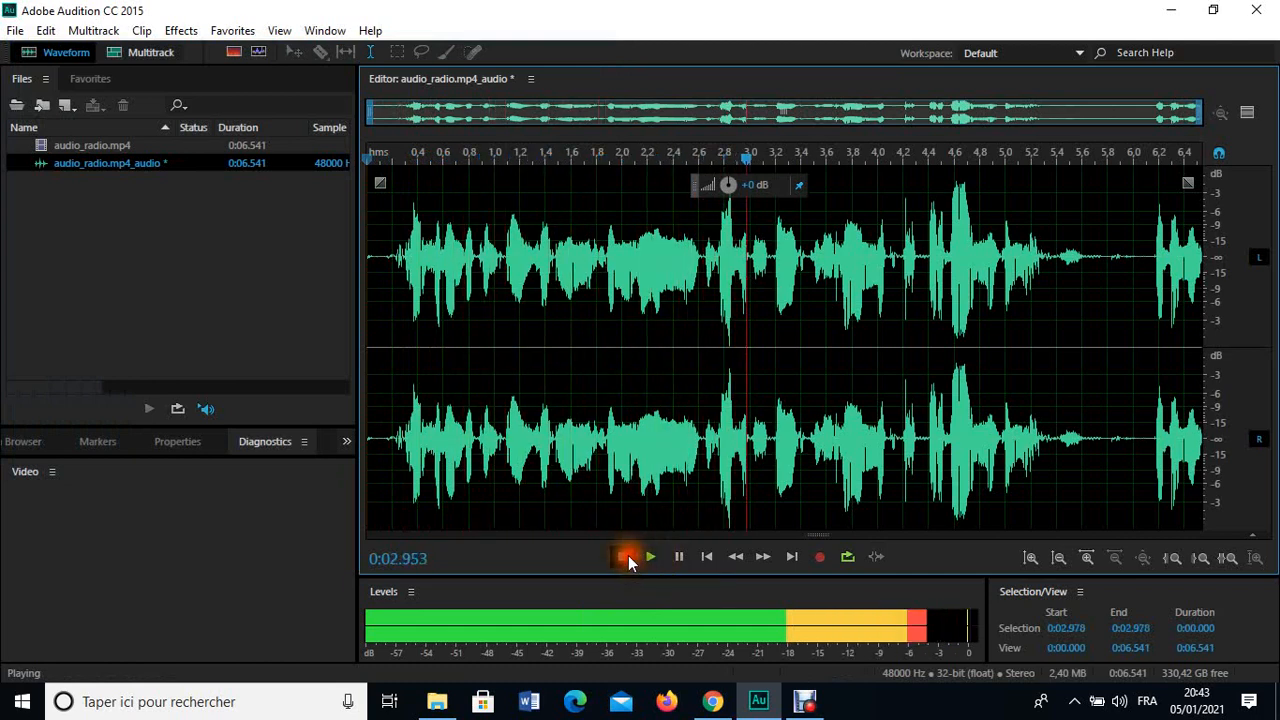
left_click_drag(747, 159, 289, 176)
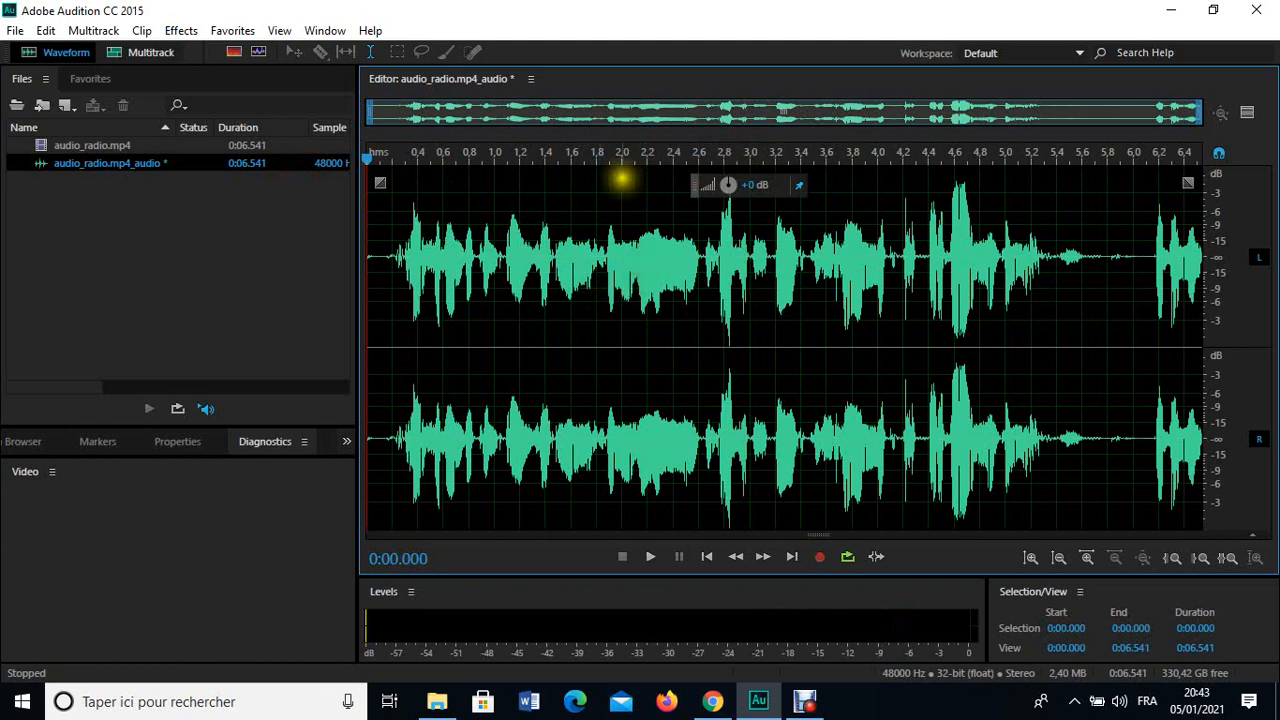
Step: Show the Diagnostics panel and enlarge it to reveal all Delete Silence settings
left_click(324, 31)
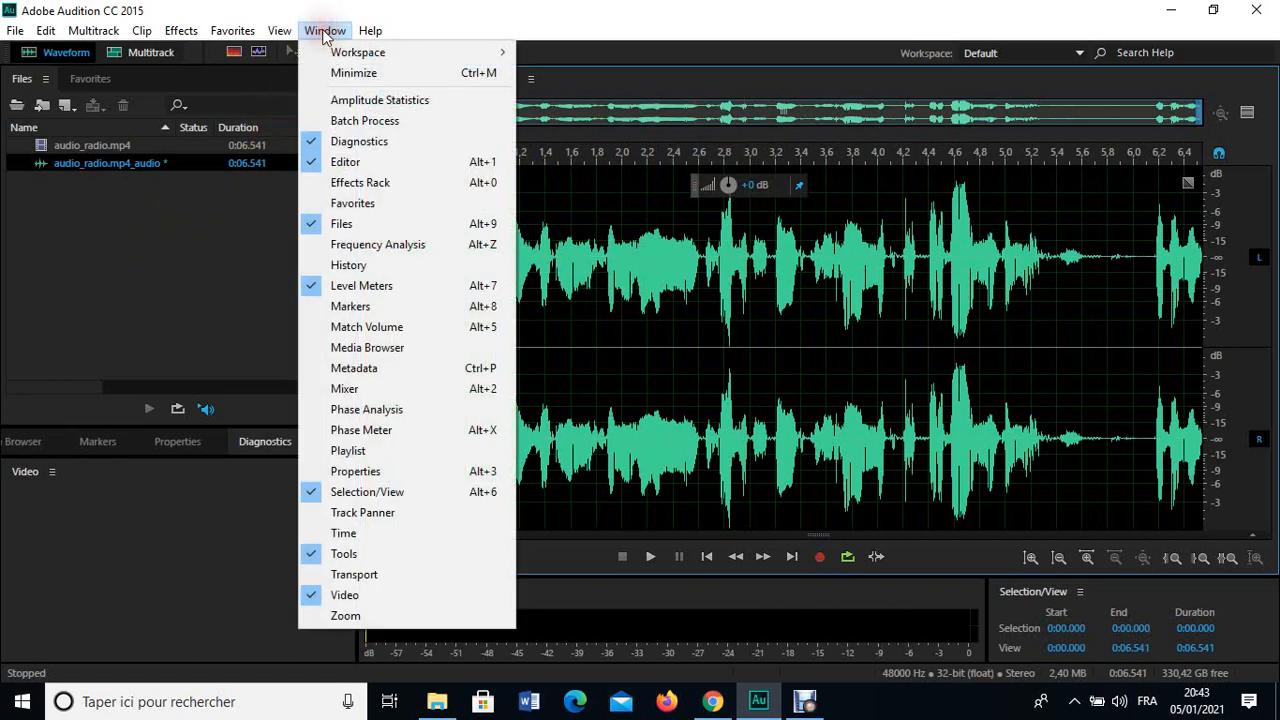
left_click(359, 141)
left_click(325, 31)
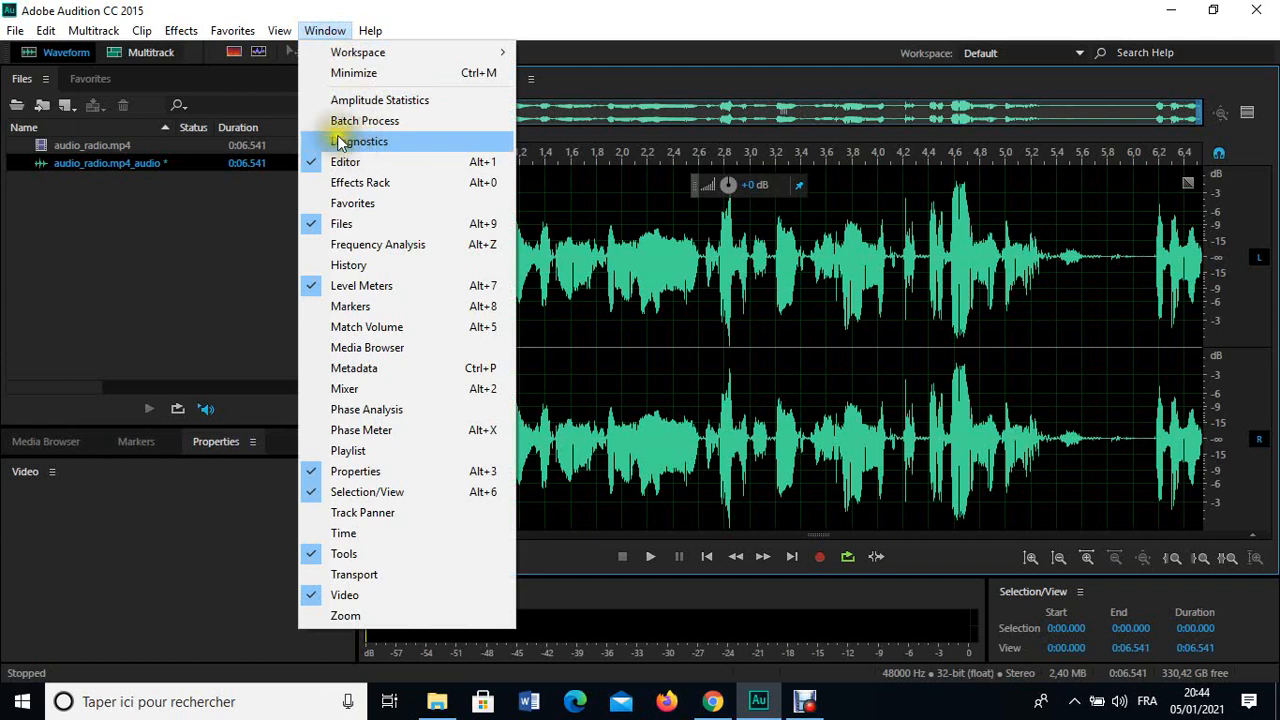
left_click(359, 141)
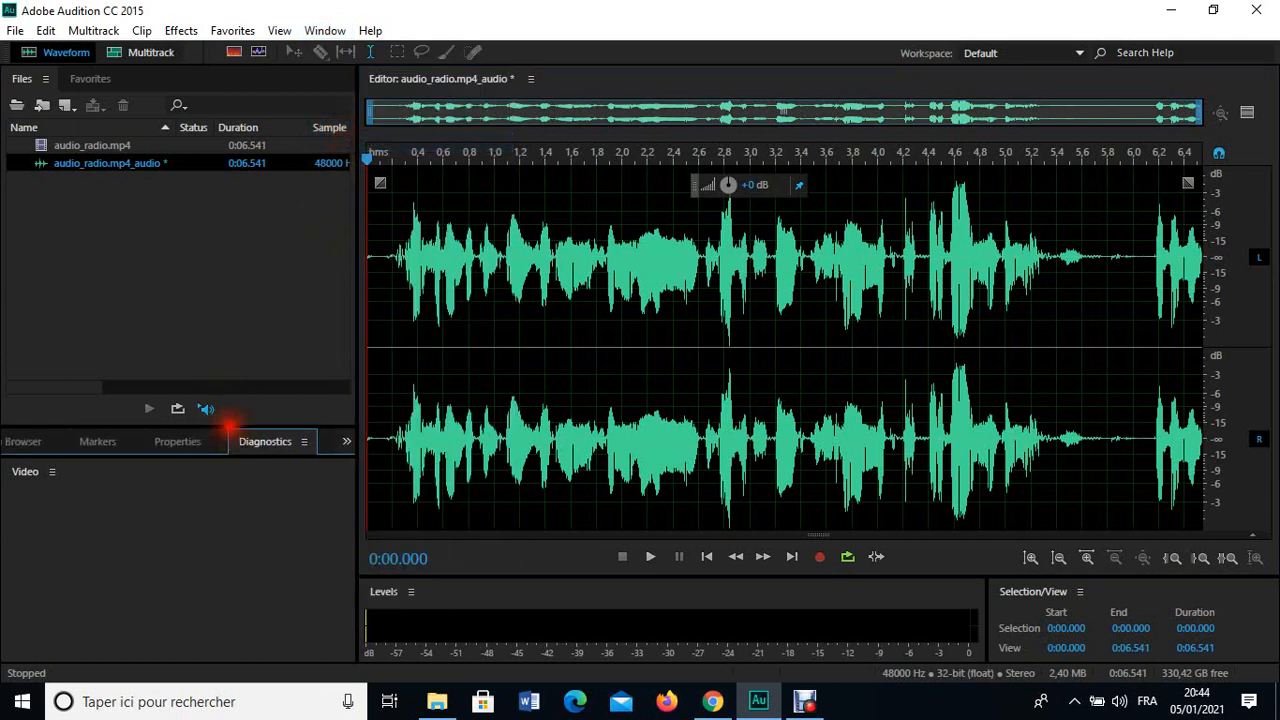
left_click_drag(230, 427, 249, 134)
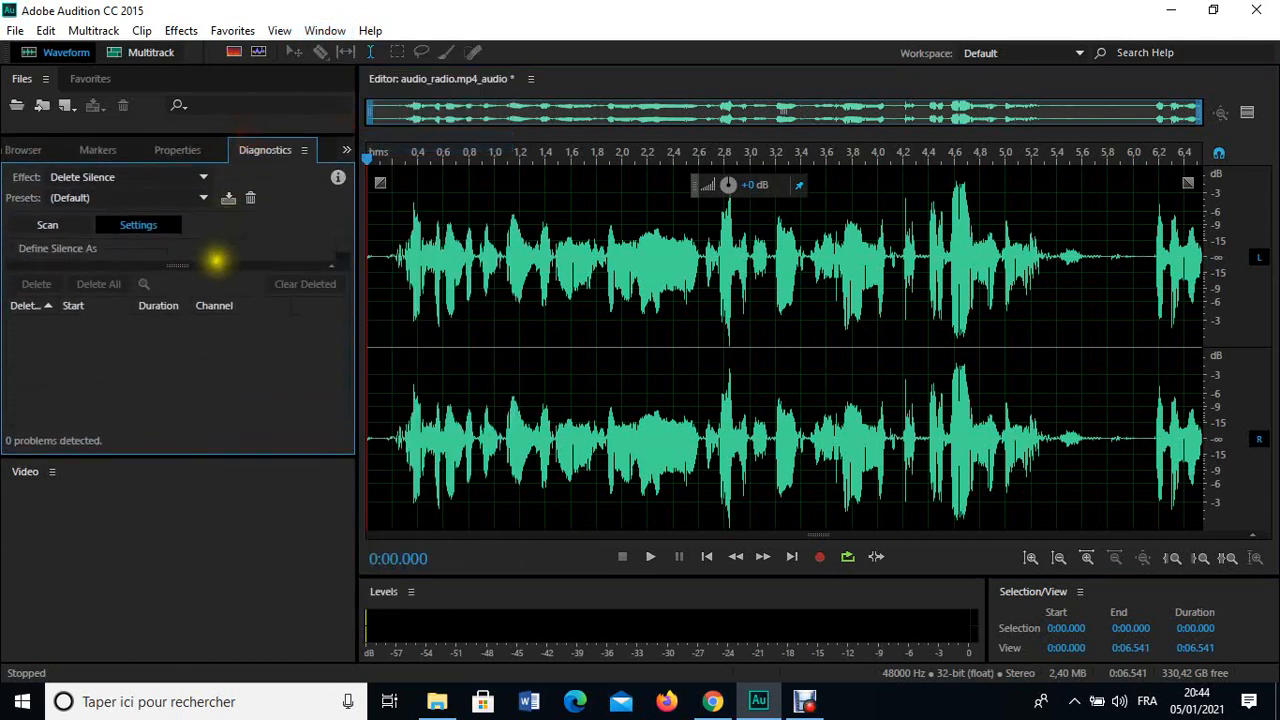
left_click_drag(214, 265, 228, 437)
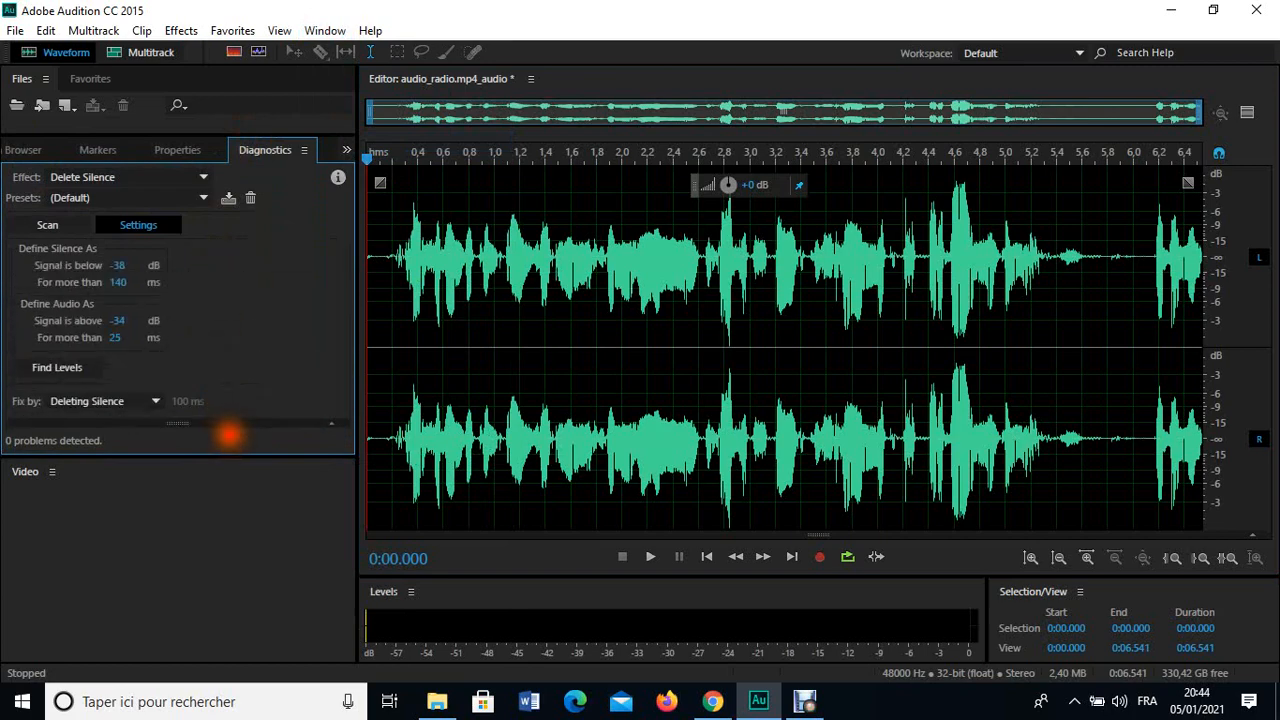
Step: Scan the recording with the default Delete Silence settings and select the quiet stretch from 0:05.676 to 0:05.800
left_click(59, 231)
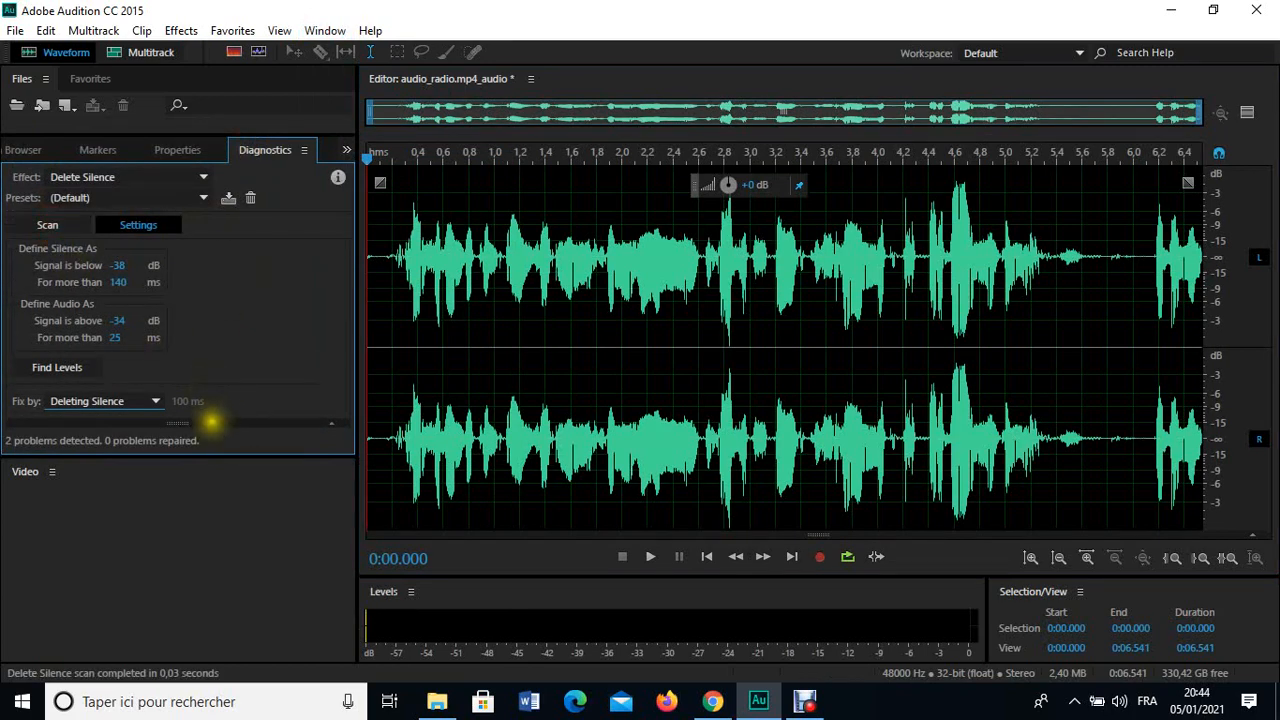
left_click_drag(211, 421, 233, 232)
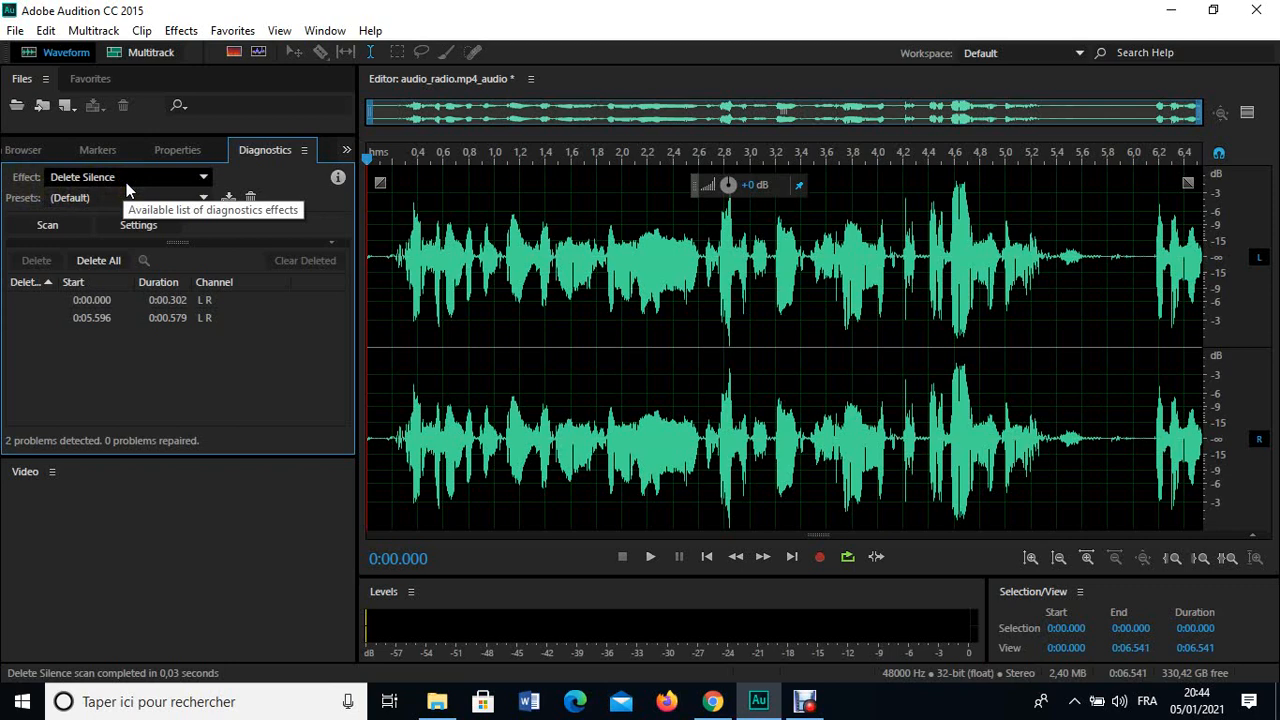
left_click(1150, 258)
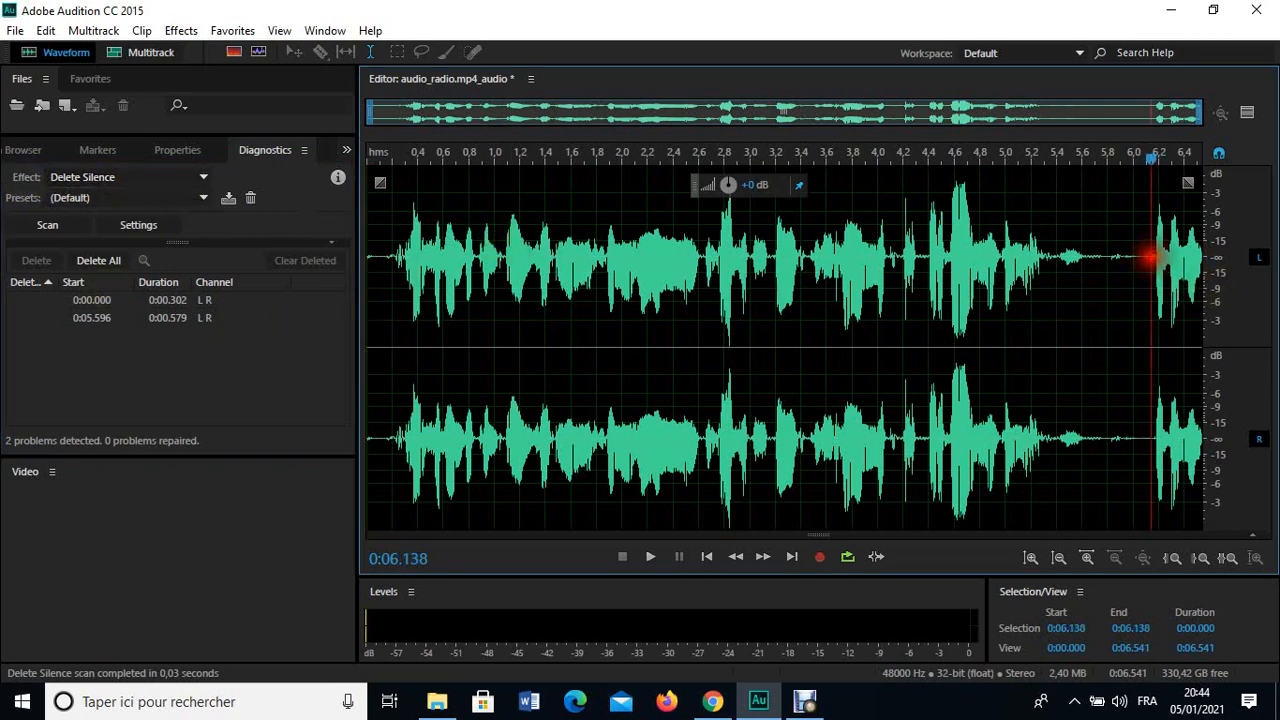
left_click_drag(1150, 258, 1092, 262)
left_click(1106, 262)
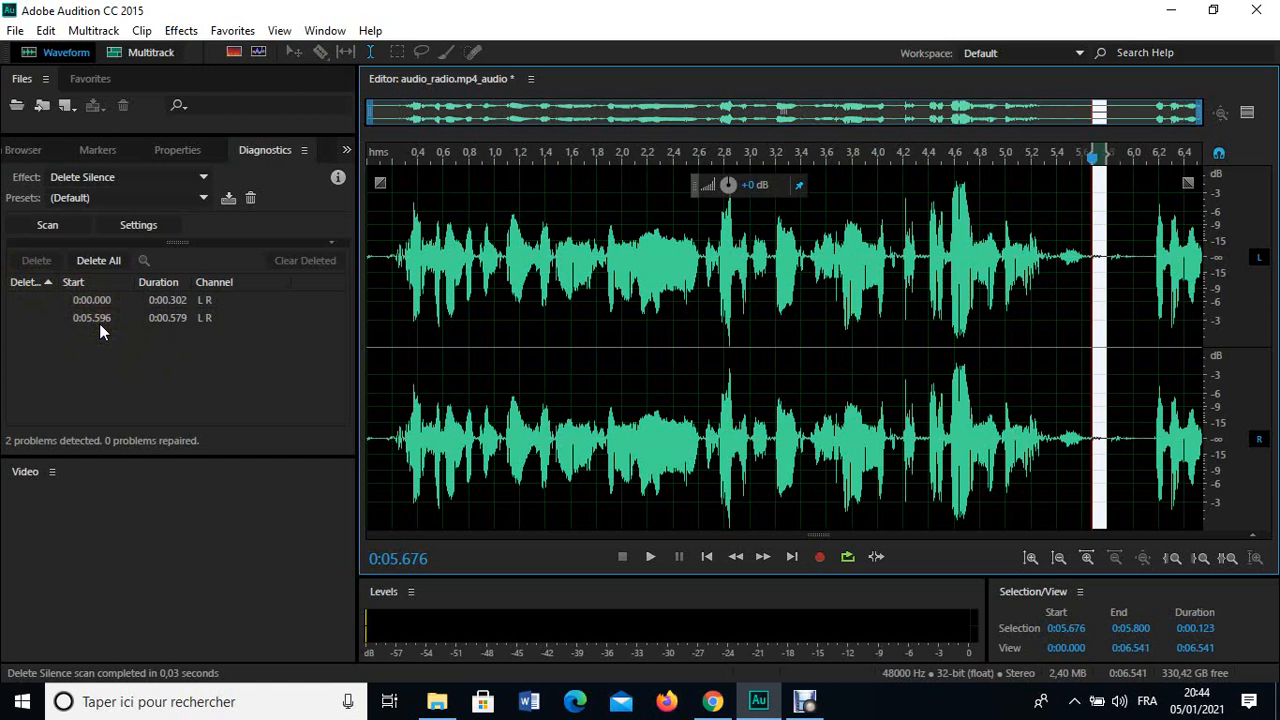
Step: Delete all detected silences and return the playhead to the start
left_click(98, 262)
left_click(572, 340)
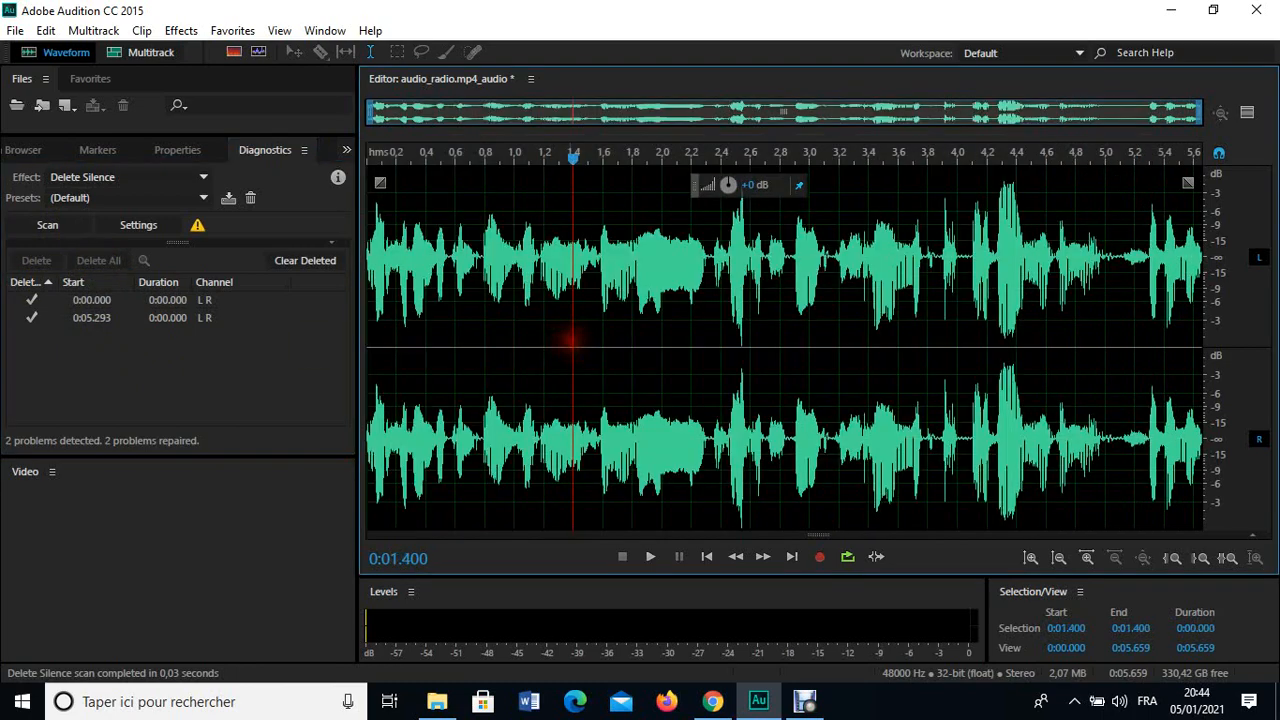
left_click_drag(574, 158, 284, 190)
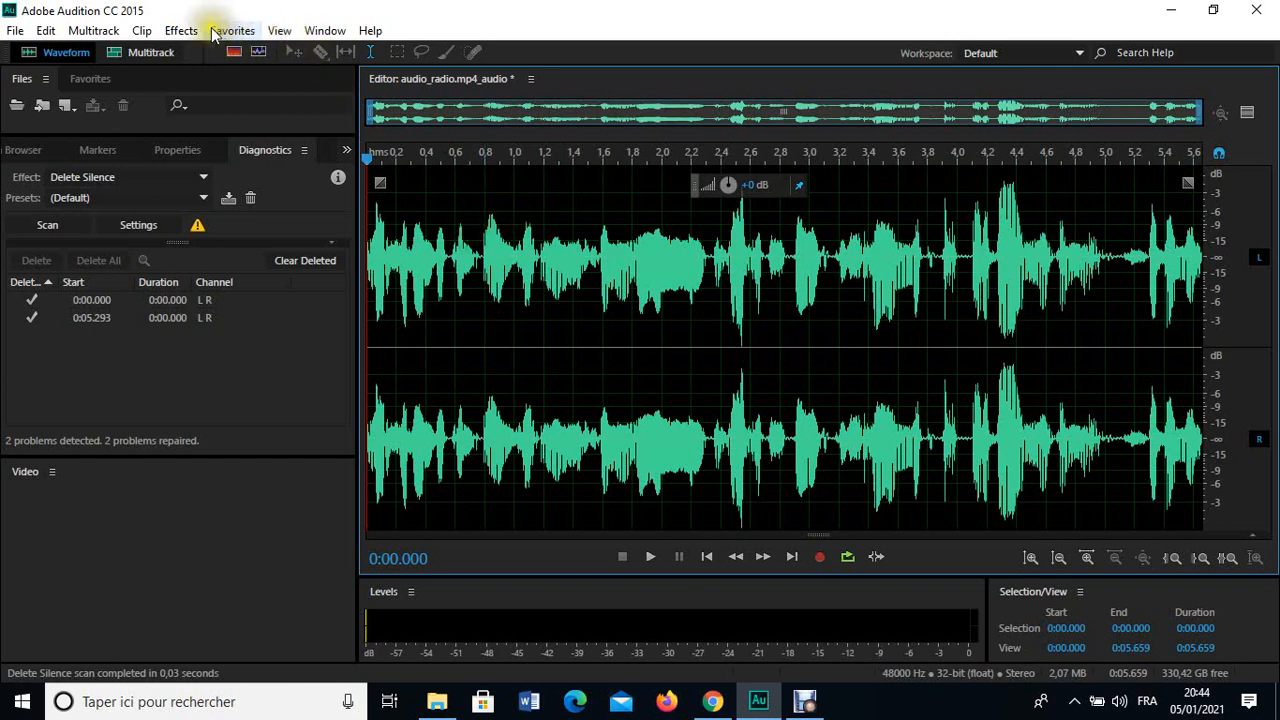
Step: Show the Effects Rack and resize its panel so the first effect slots are in view
left_click(322, 30)
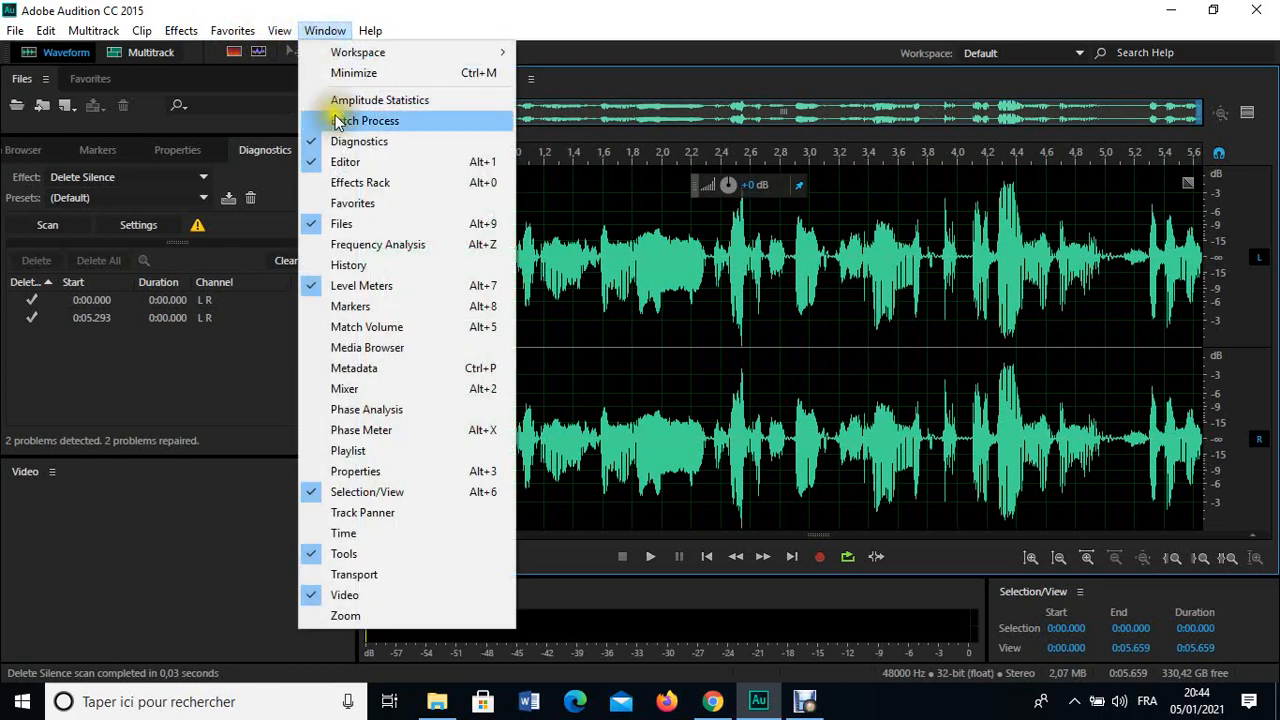
left_click(360, 183)
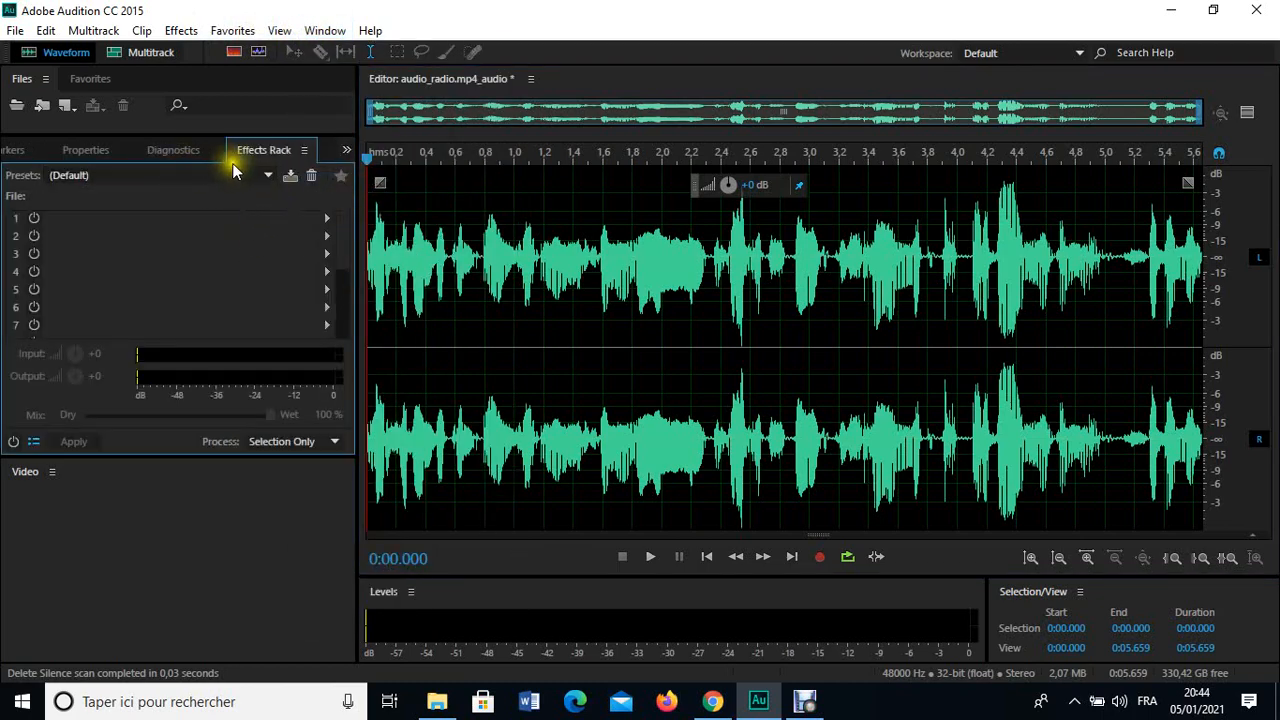
left_click_drag(217, 130, 228, 178)
left_click_drag(342, 274, 333, 242)
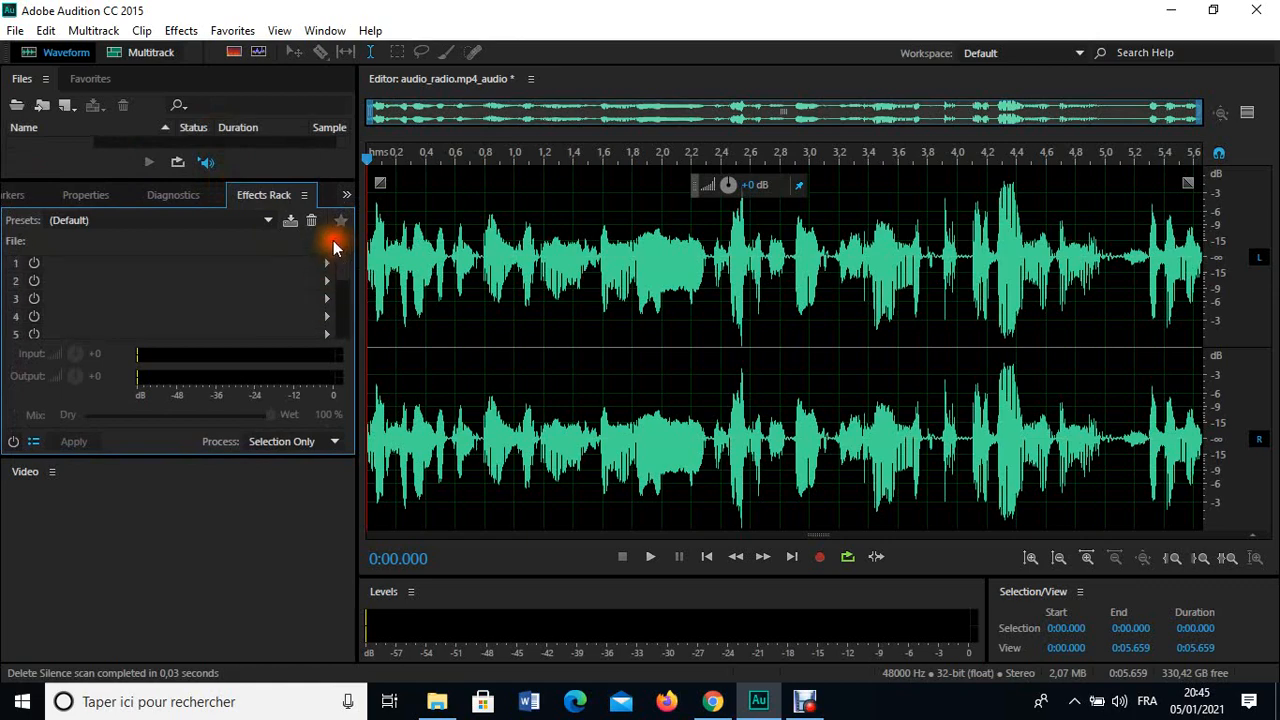
Step: Load the Podcast Voice preset into the Effects Rack and dismiss the real-time playback alert
left_click(267, 227)
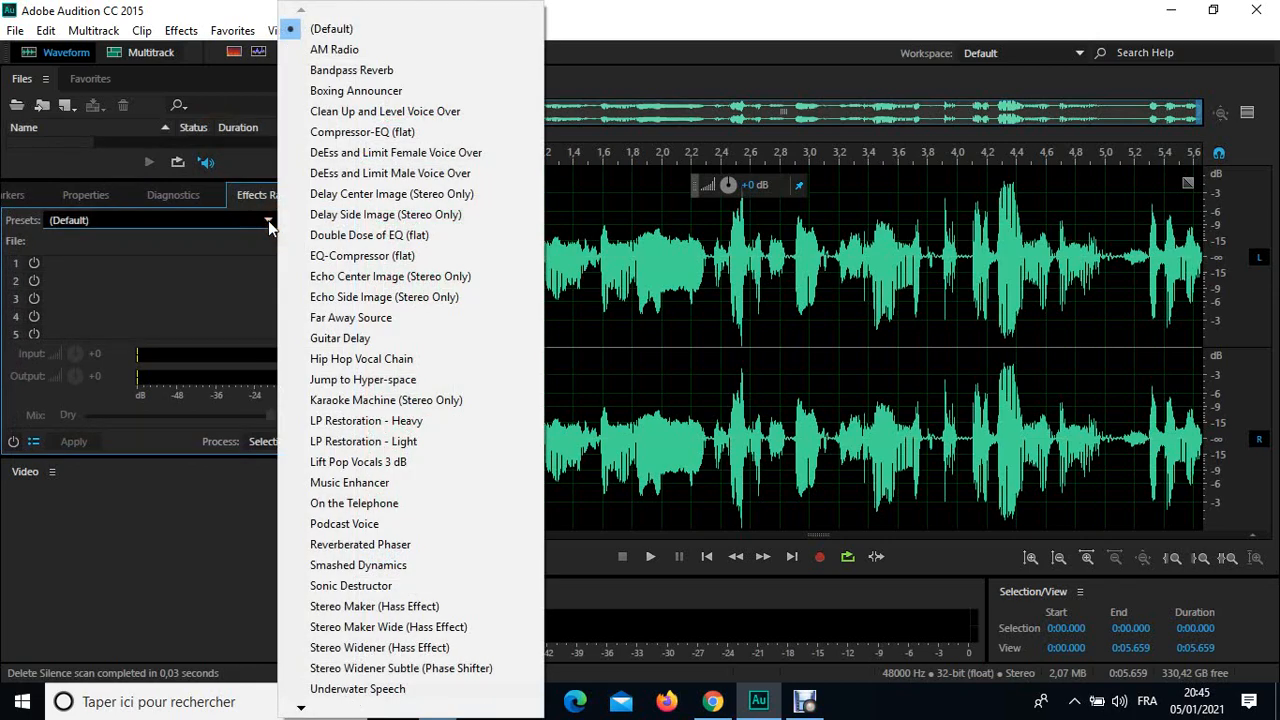
left_click(364, 530)
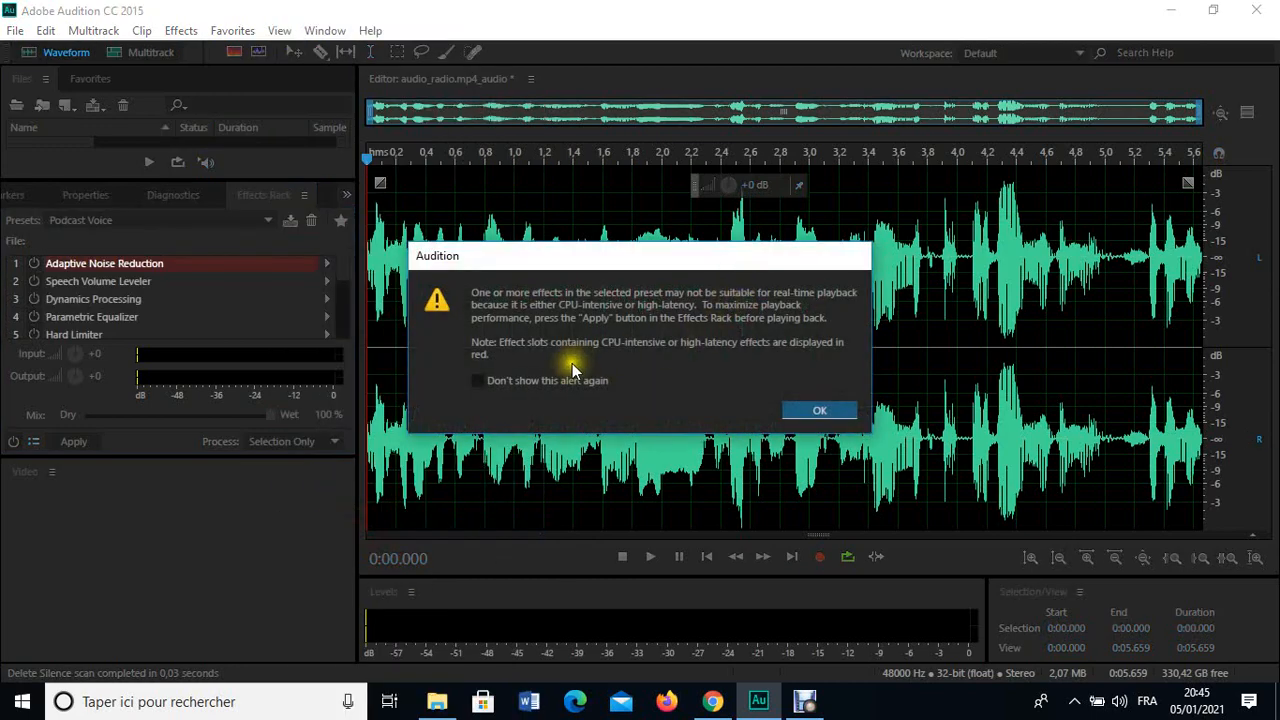
left_click(803, 411)
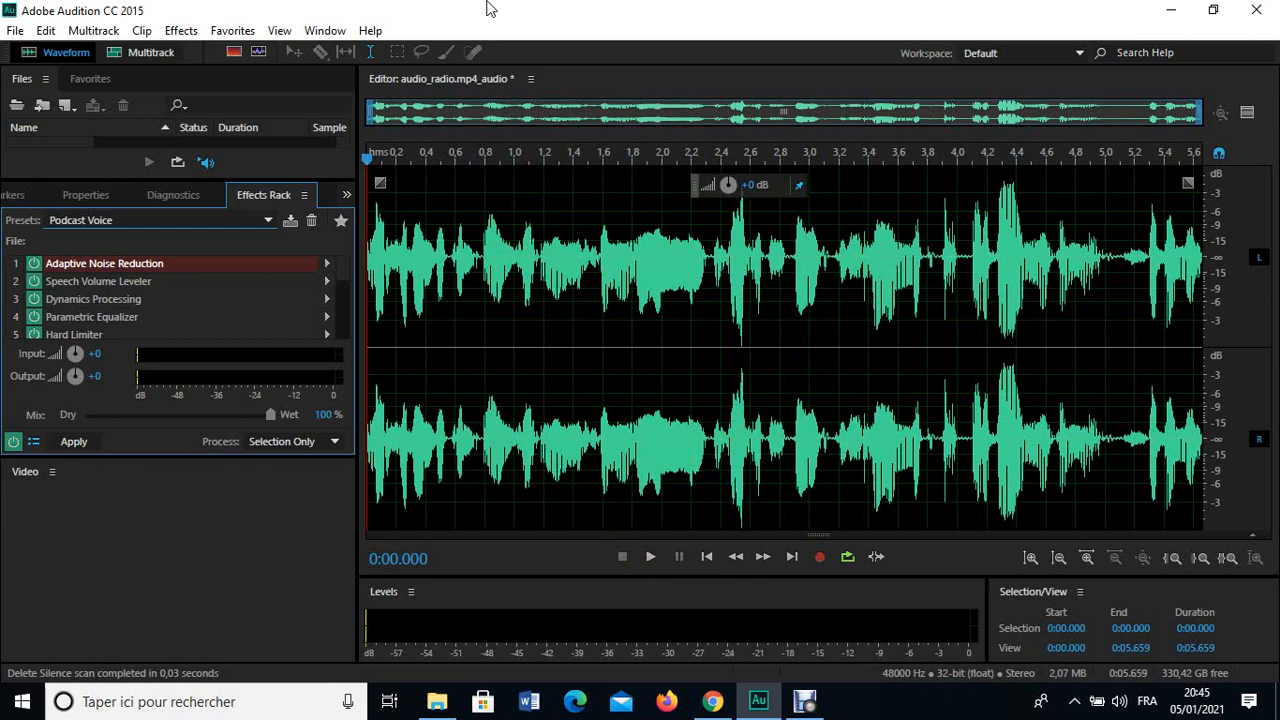
Step: Show the History panel, enlarge it and revert the audio to its Open state
left_click(325, 31)
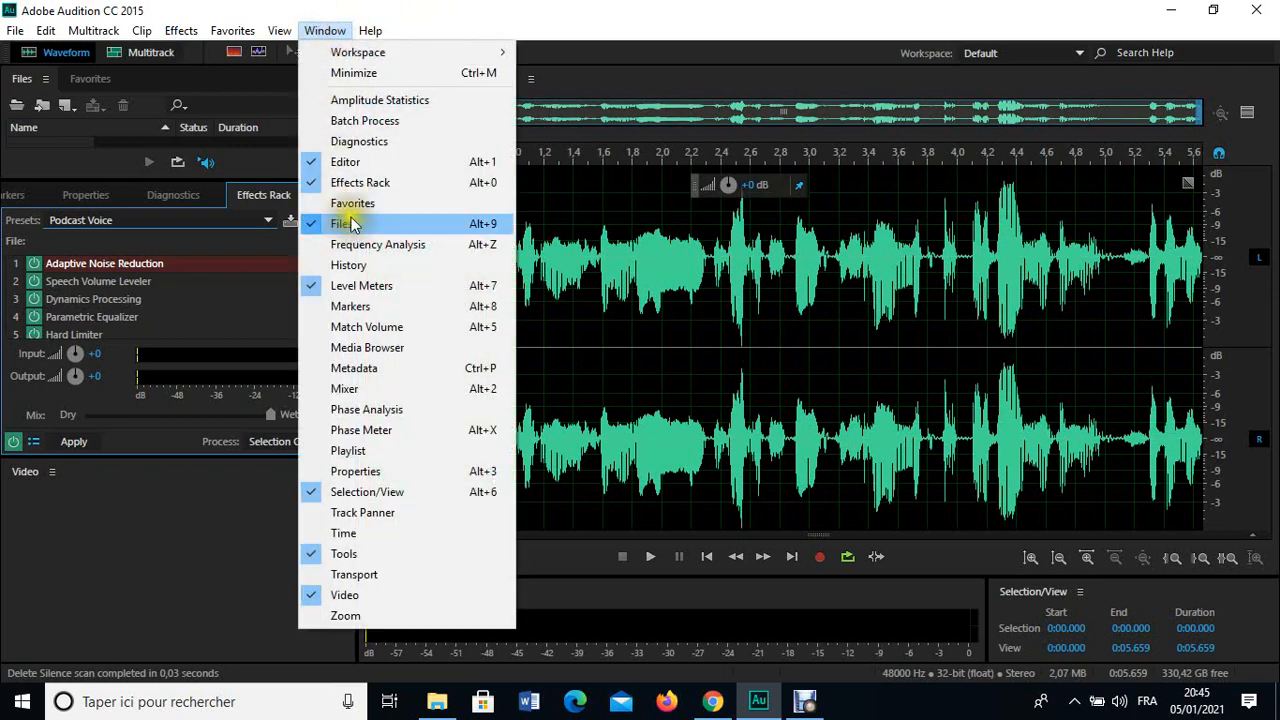
left_click(365, 265)
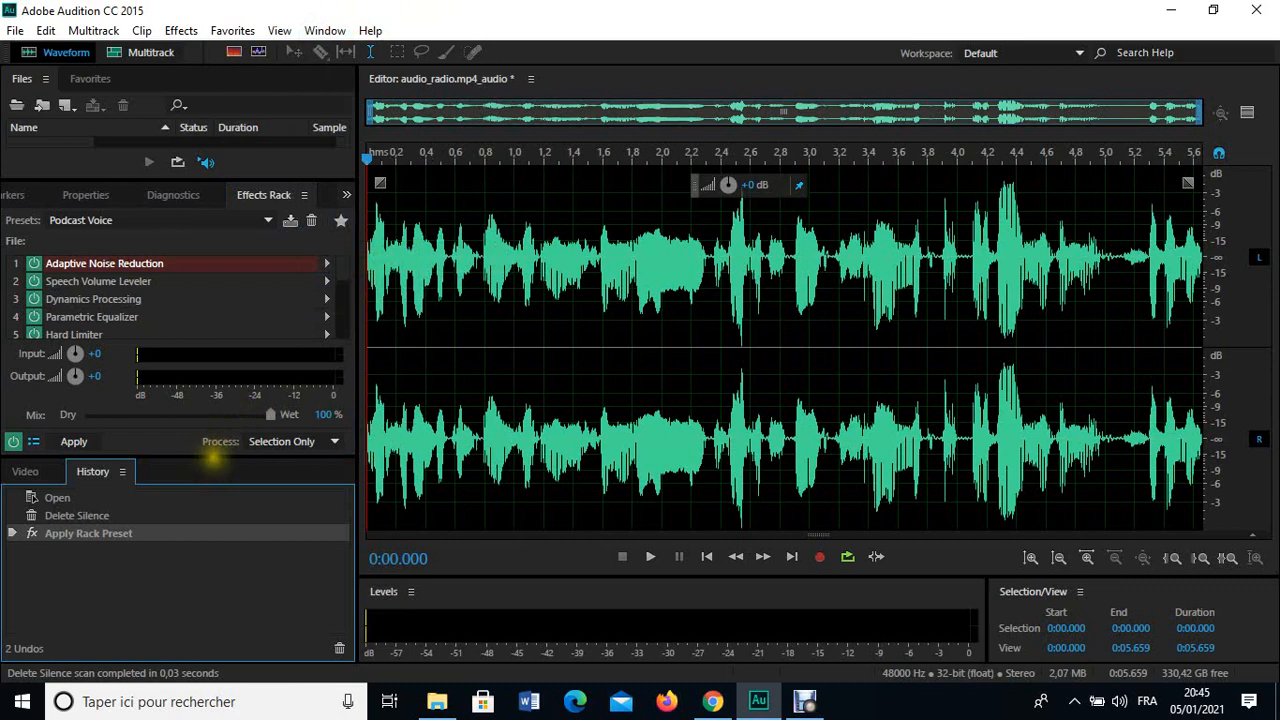
left_click_drag(213, 457, 204, 148)
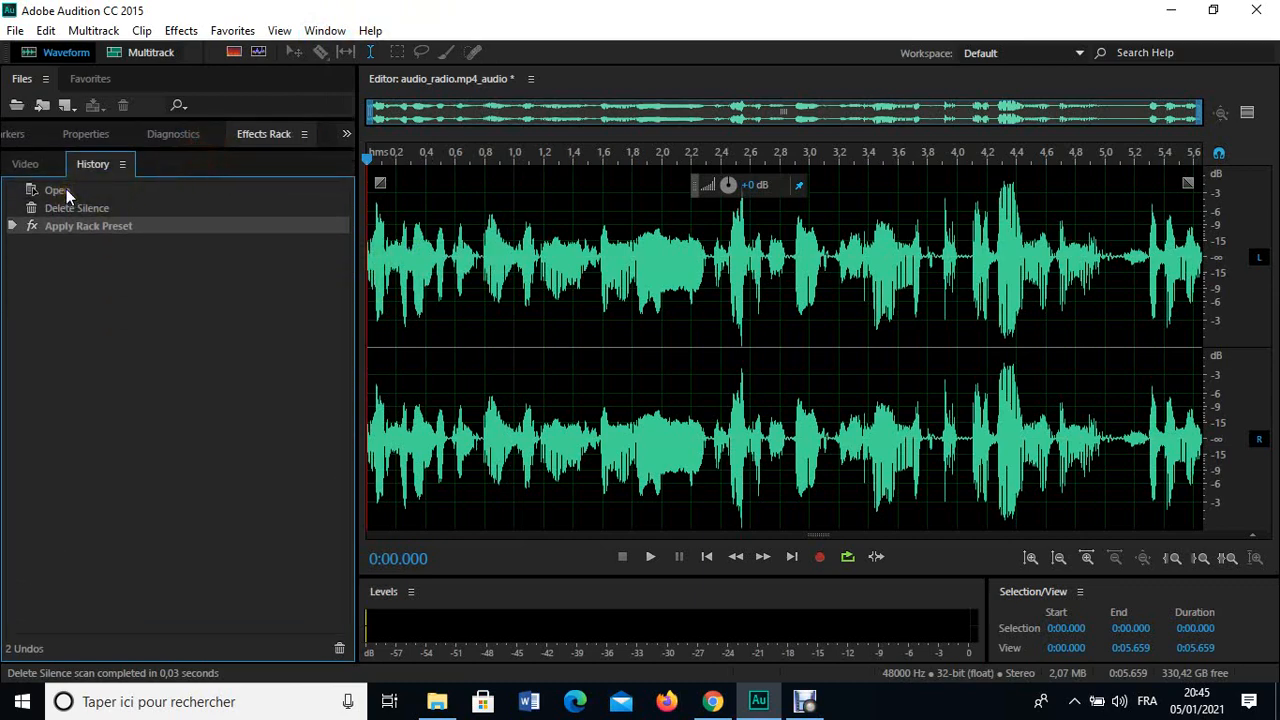
left_click(60, 191)
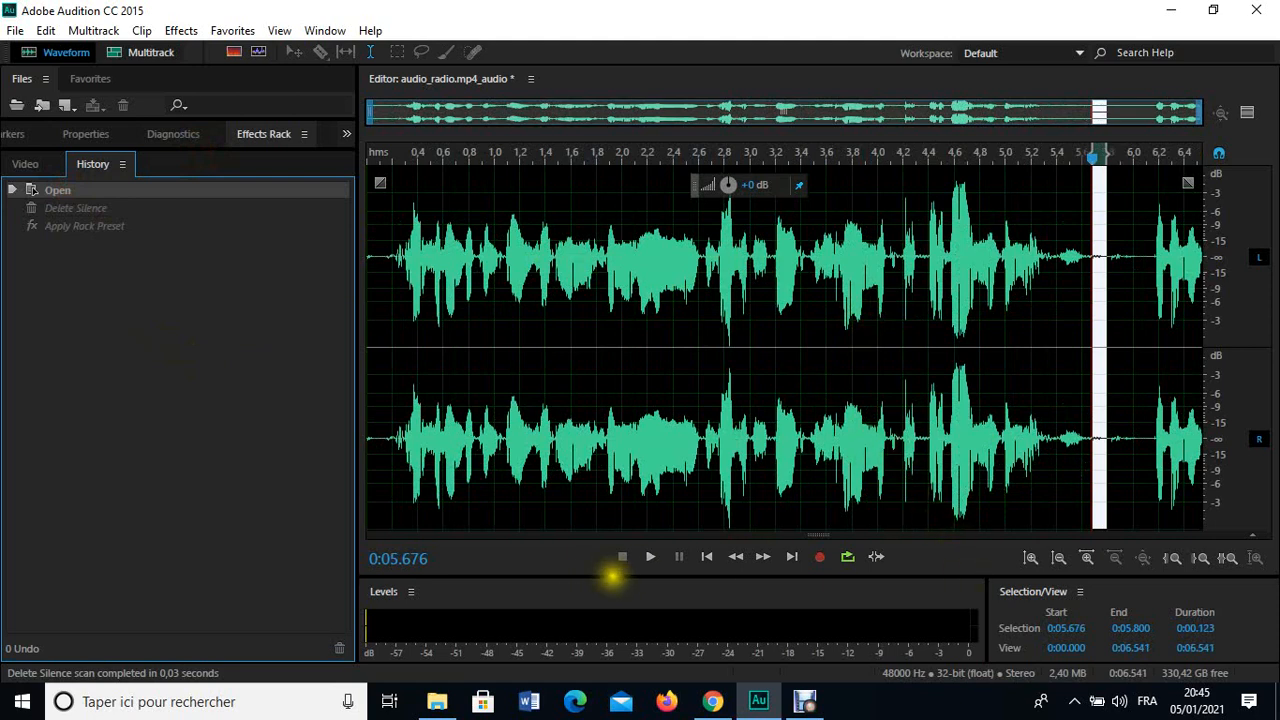
Step: Play back the selected quiet stretch and stop playback
left_click(648, 559)
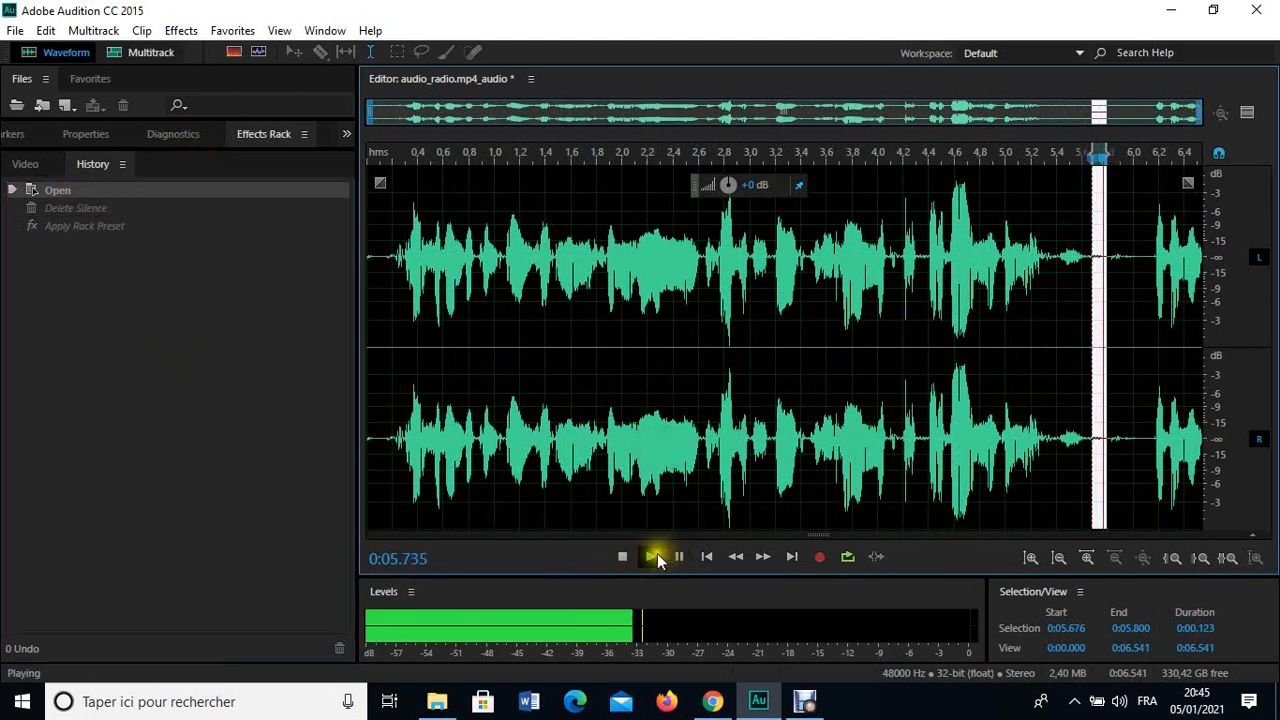
left_click(648, 559)
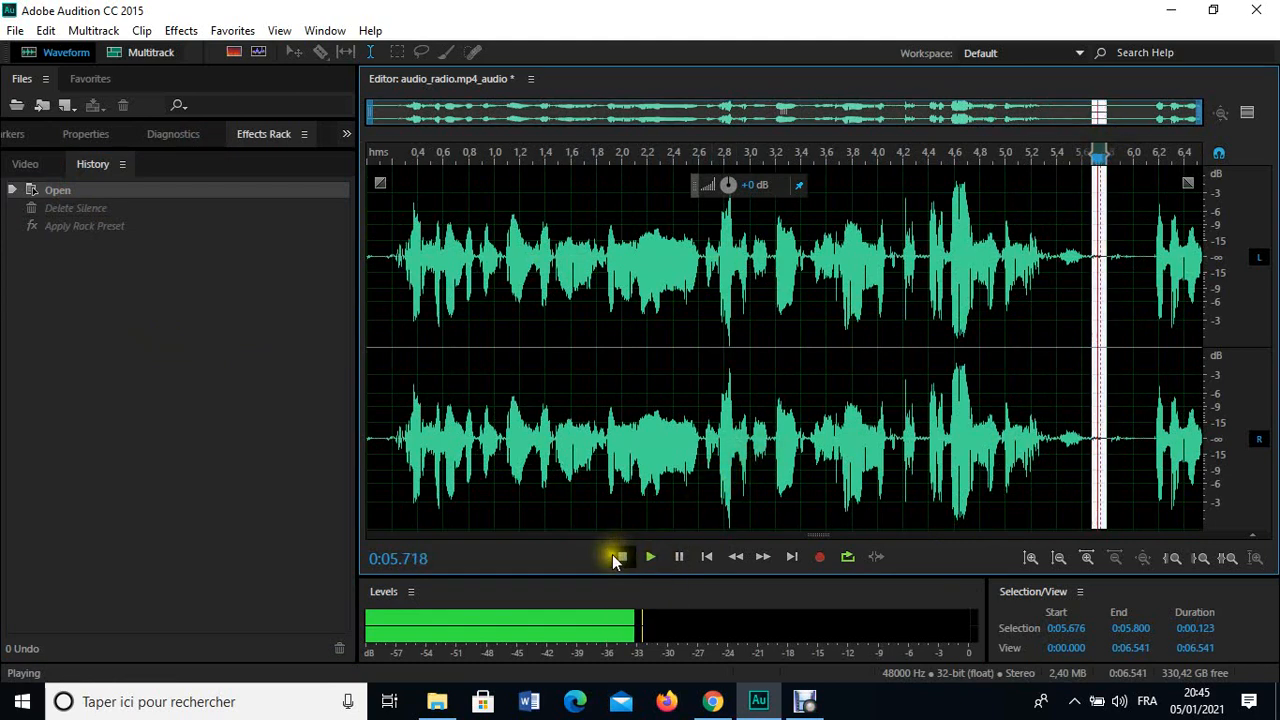
left_click(622, 557)
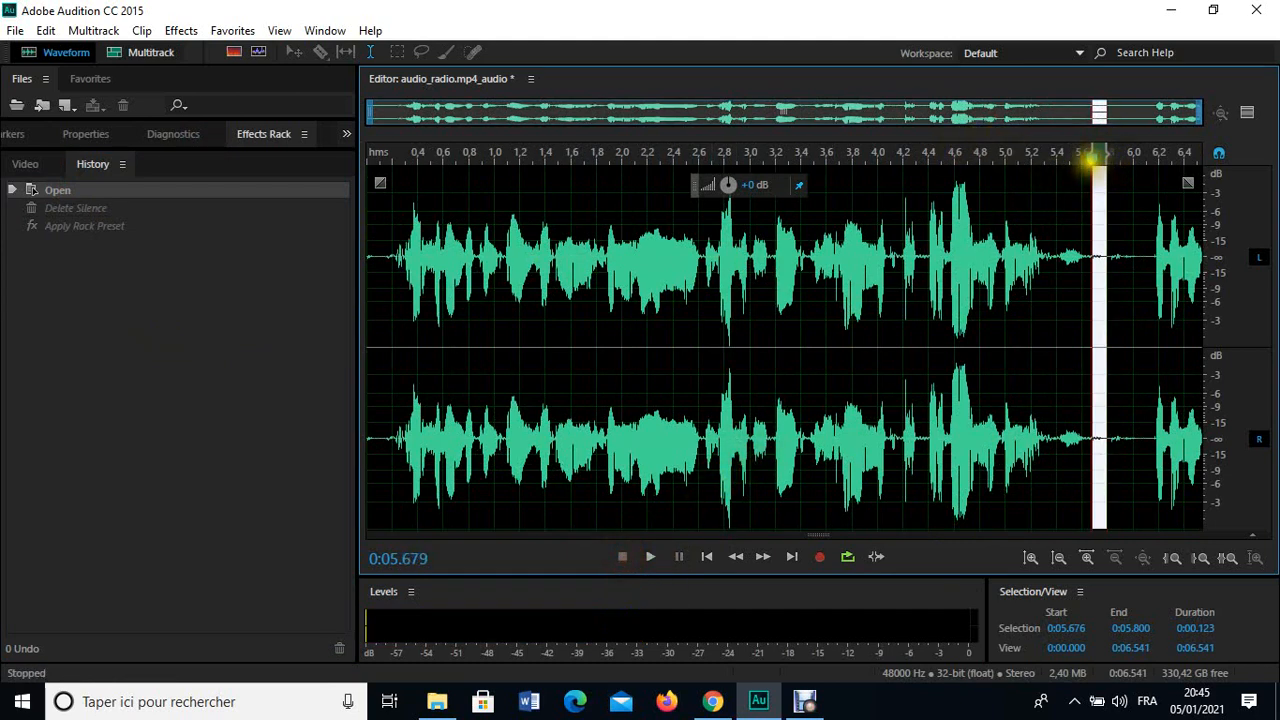
Step: Clear the selection, play the original recording from the start, stop it and place the playhead at about 0:06.145
left_click_drag(1090, 155, 271, 171)
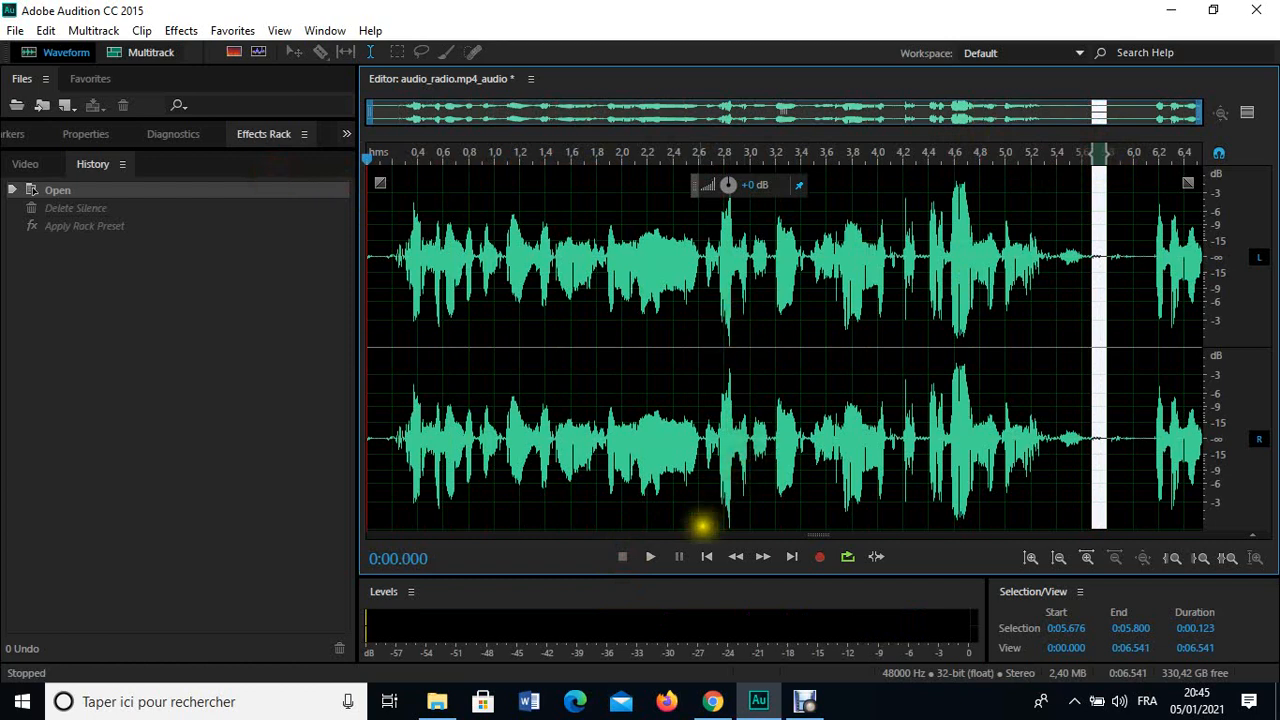
left_click(960, 195)
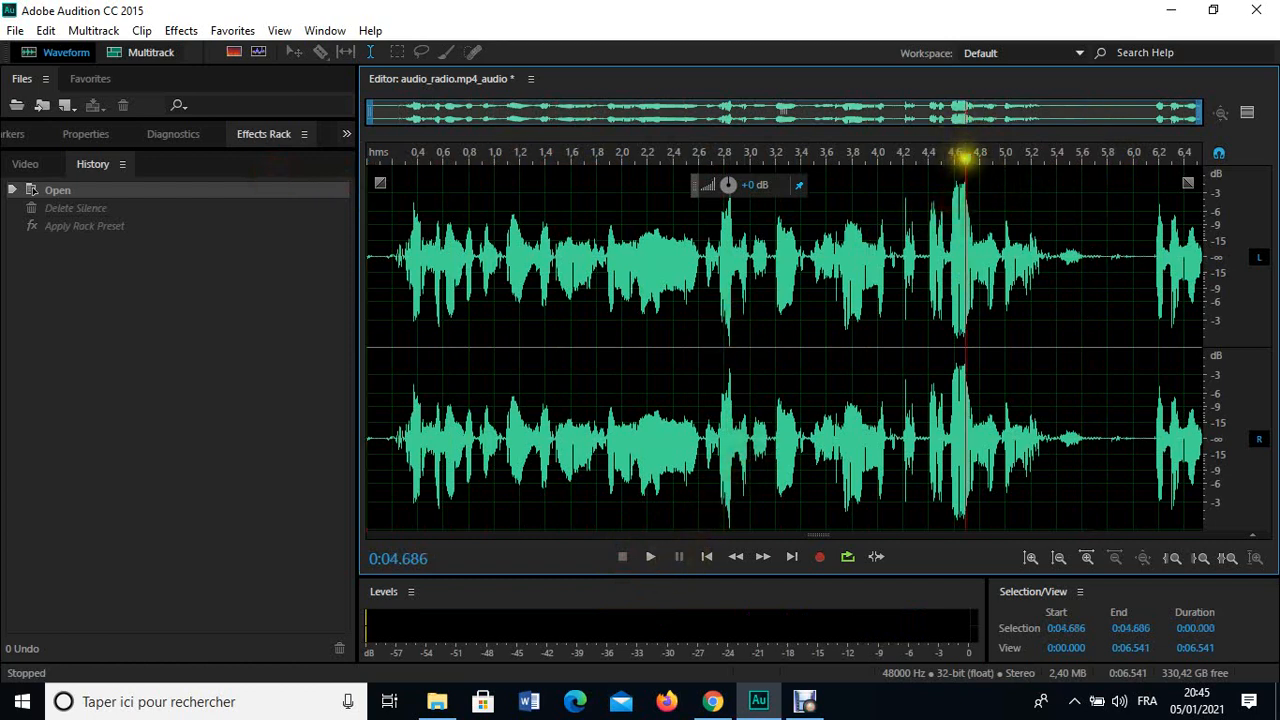
left_click_drag(963, 155, 329, 178)
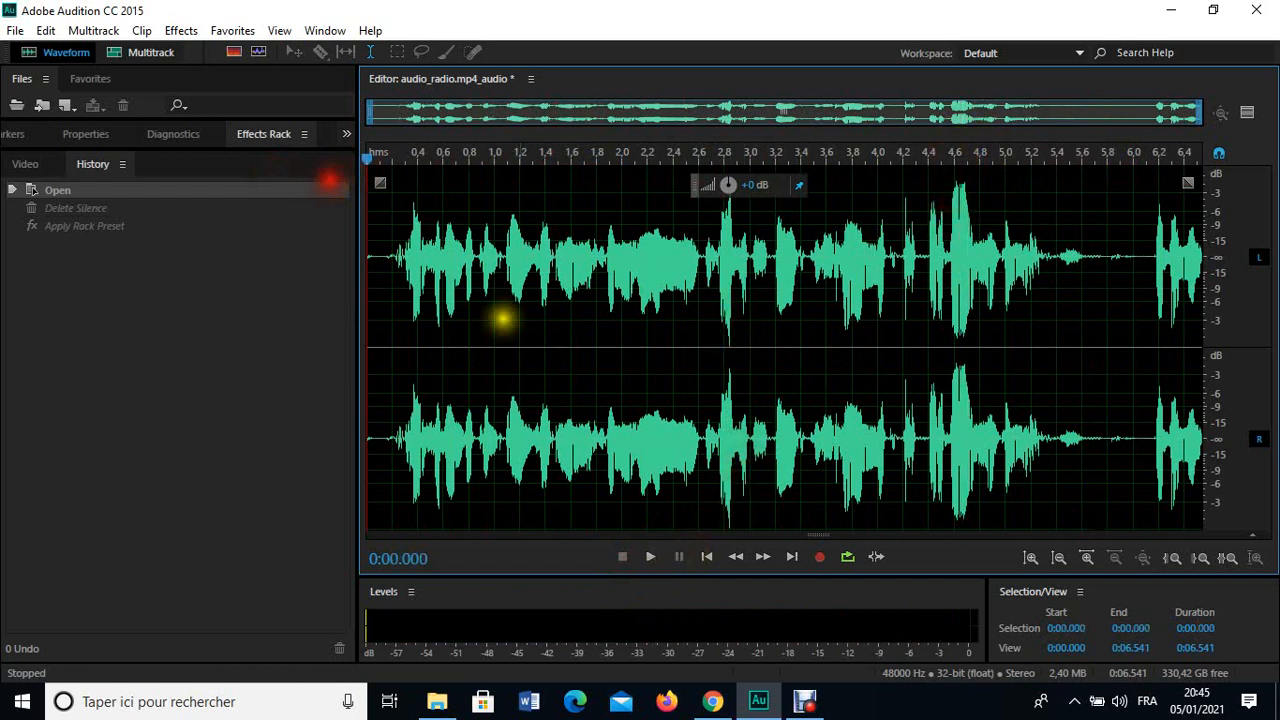
left_click(648, 557)
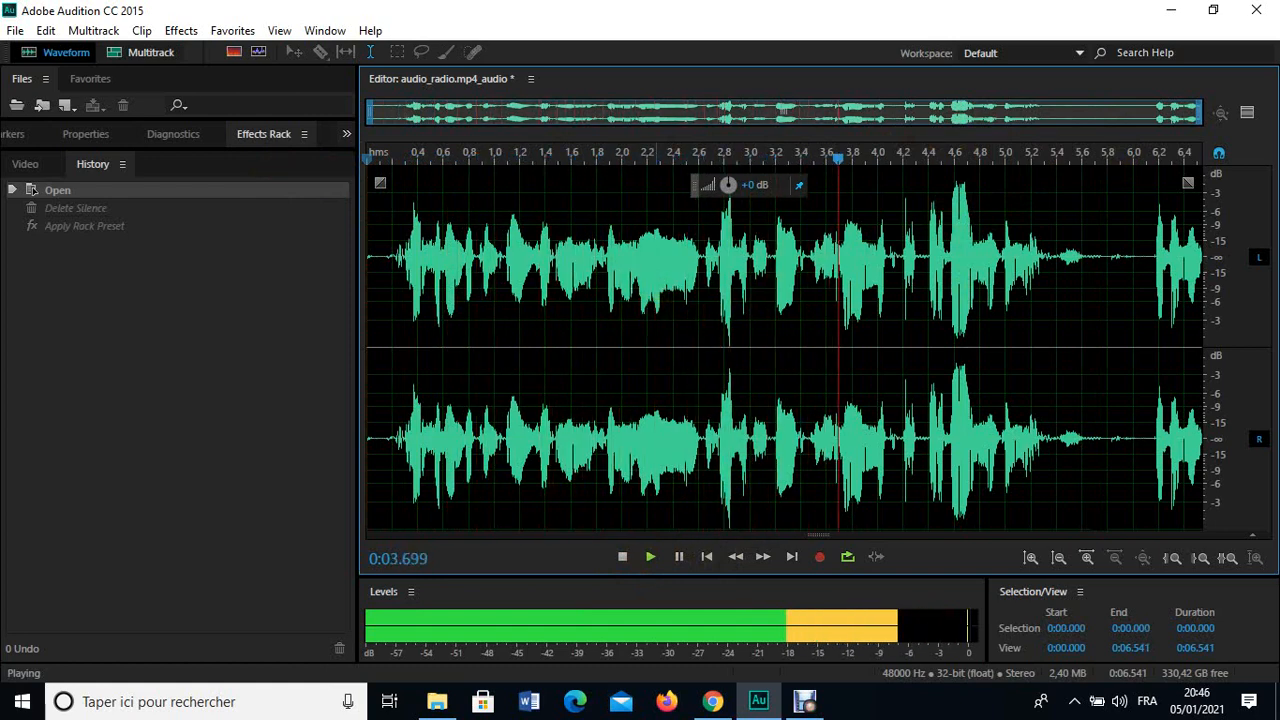
left_click(622, 557)
left_click(1143, 180)
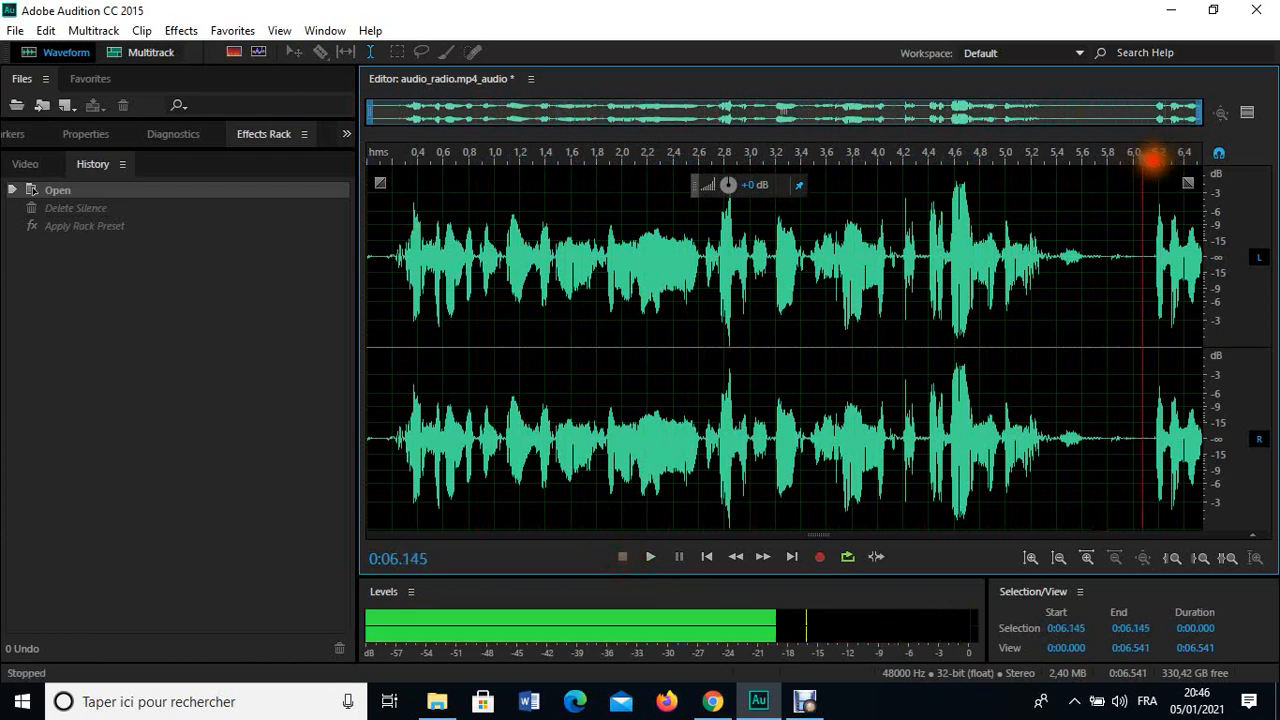
Step: Return the playhead to the start, restore the Apply Rack Preset history state, and play back part of the processed audio
left_click_drag(1152, 160, 309, 166)
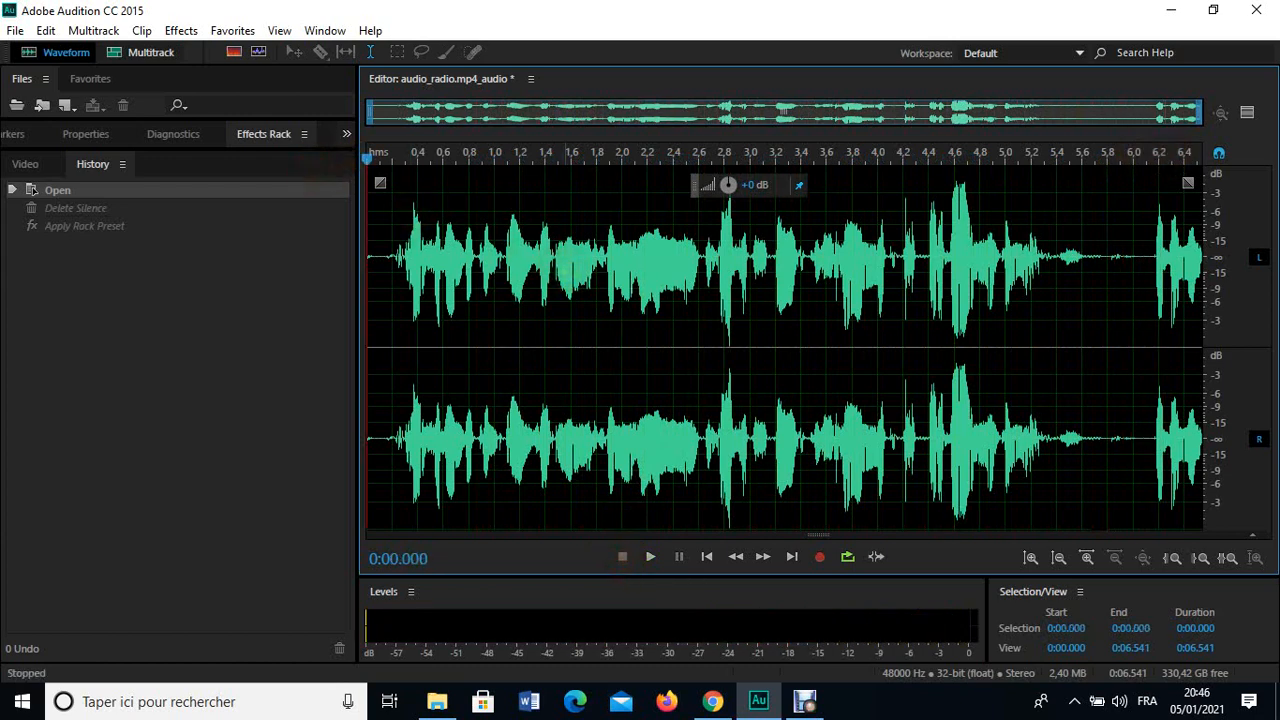
left_click(88, 228)
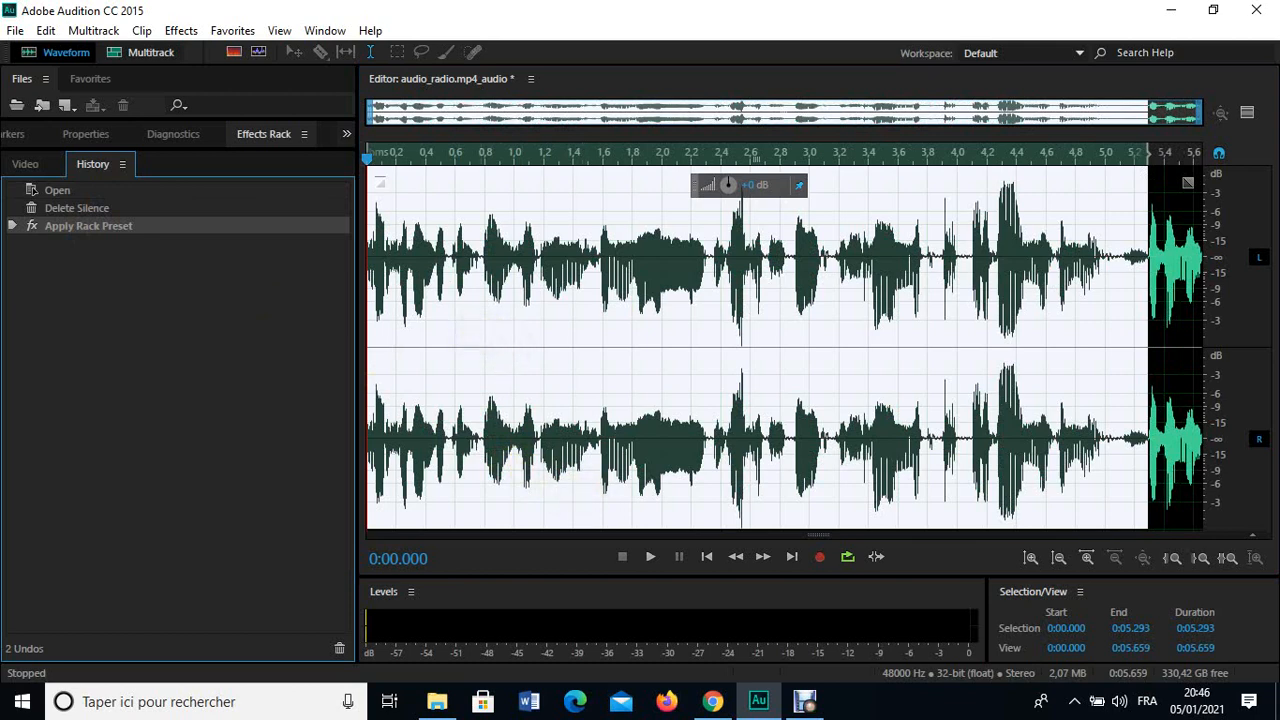
left_click(650, 557)
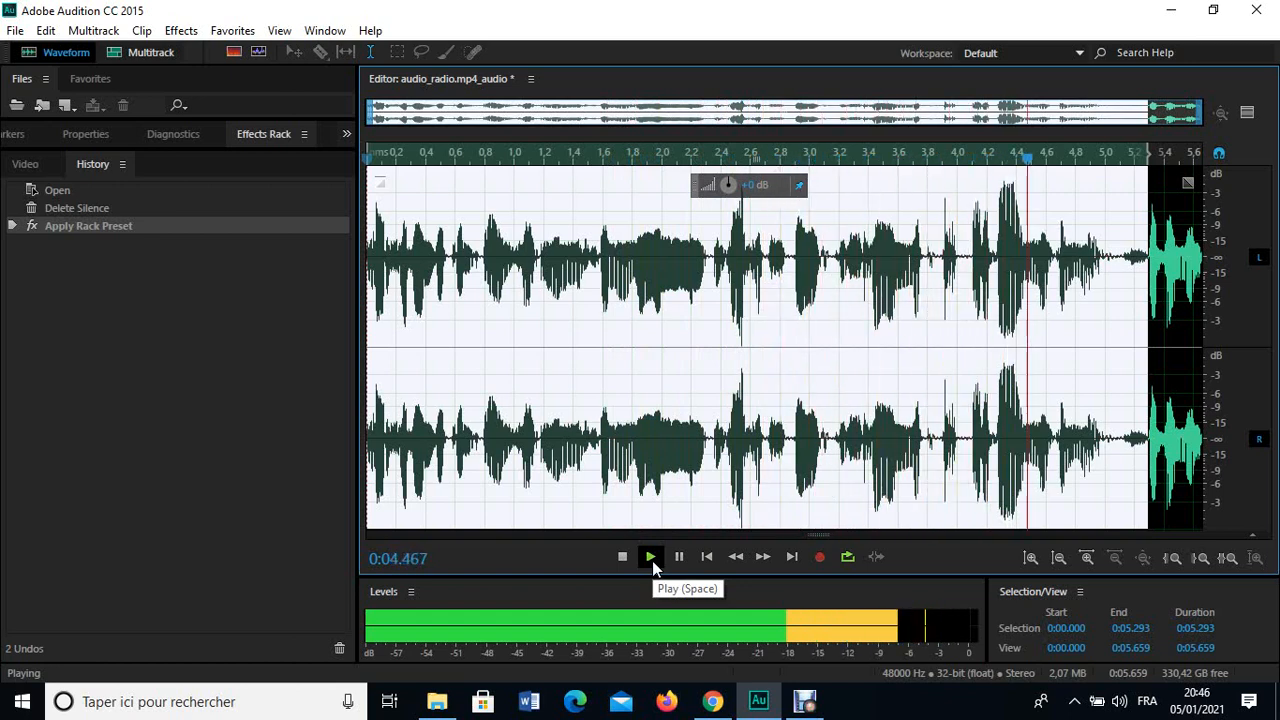
left_click(621, 558)
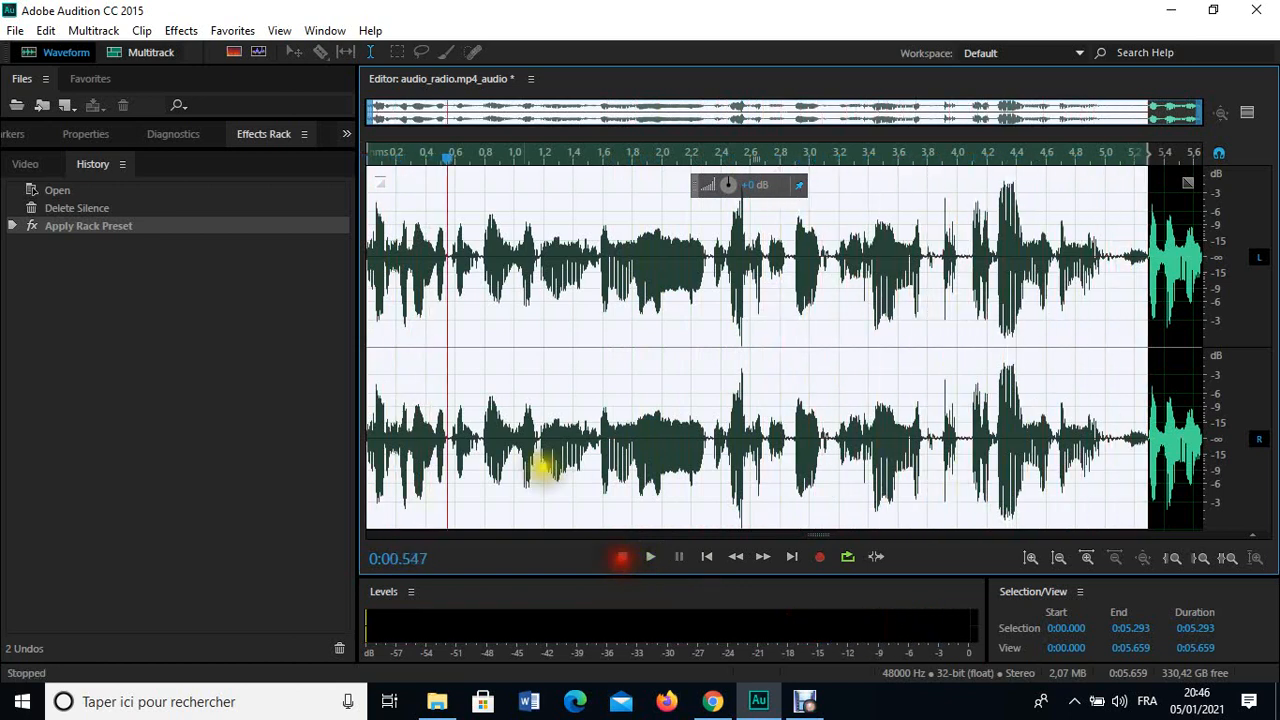
Step: Revert the audio to its Open state, start playback of the selected stretch, then clear the selection and stop playback
left_click(62, 191)
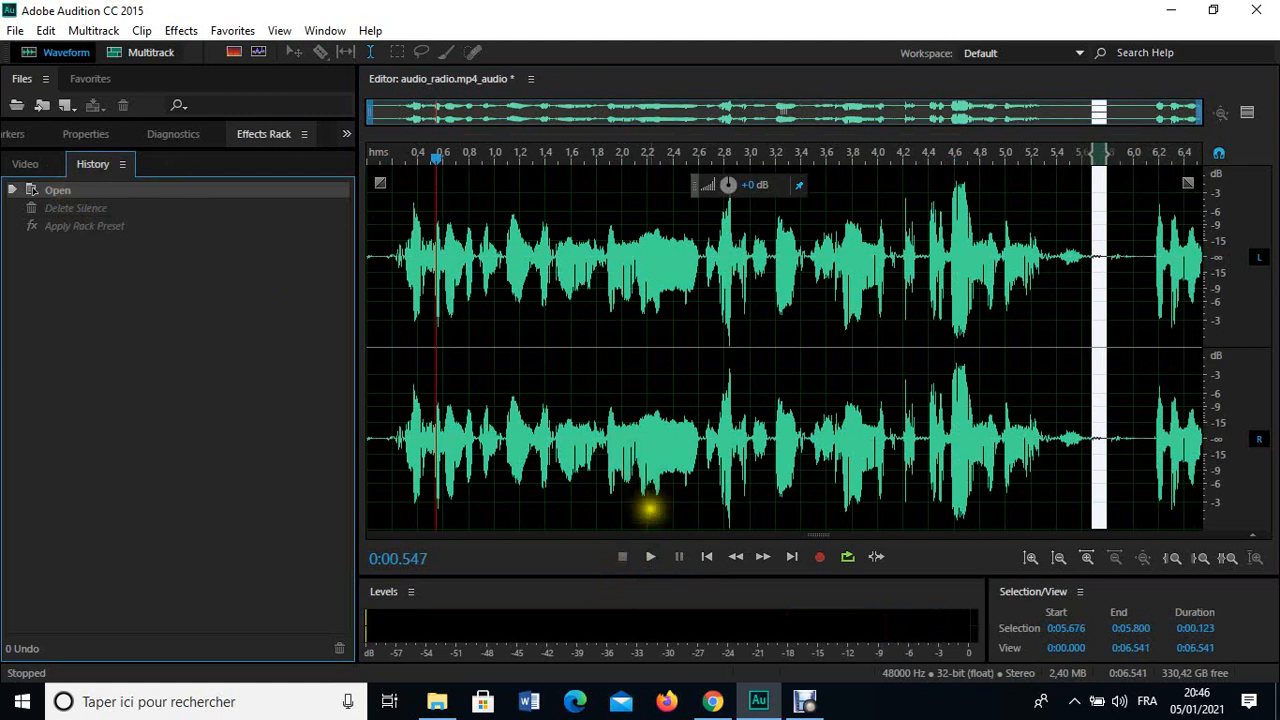
left_click_drag(434, 157, 337, 176)
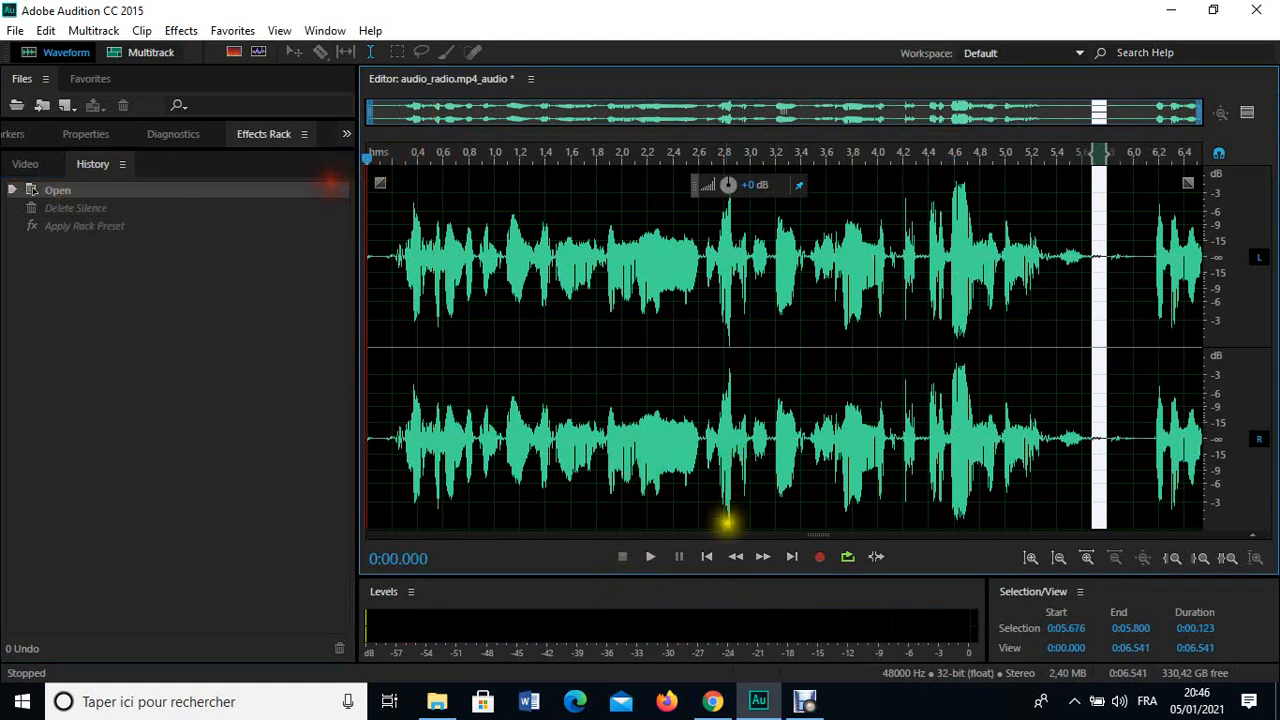
left_click(650, 557)
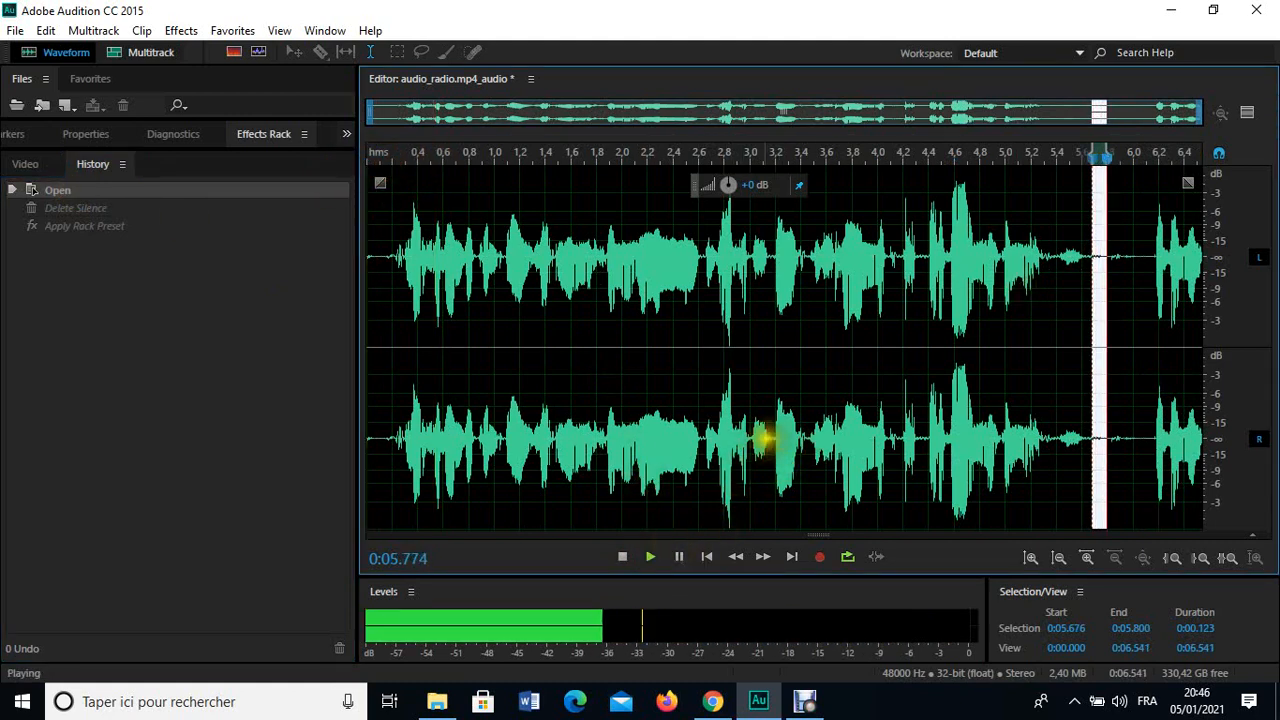
left_click(761, 436)
left_click(620, 557)
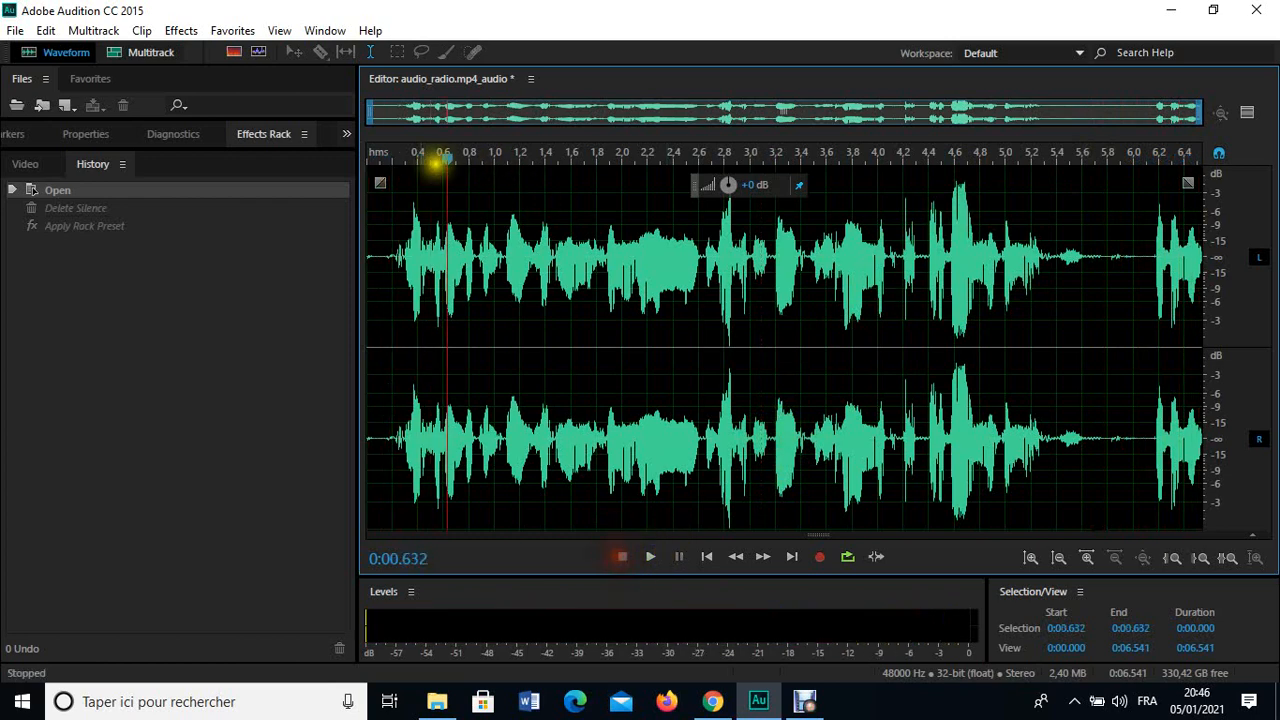
Step: Move the playhead back to 0:00.000, play the beginning of the original recording and stop playback
left_click(444, 163)
left_click_drag(447, 160, 346, 189)
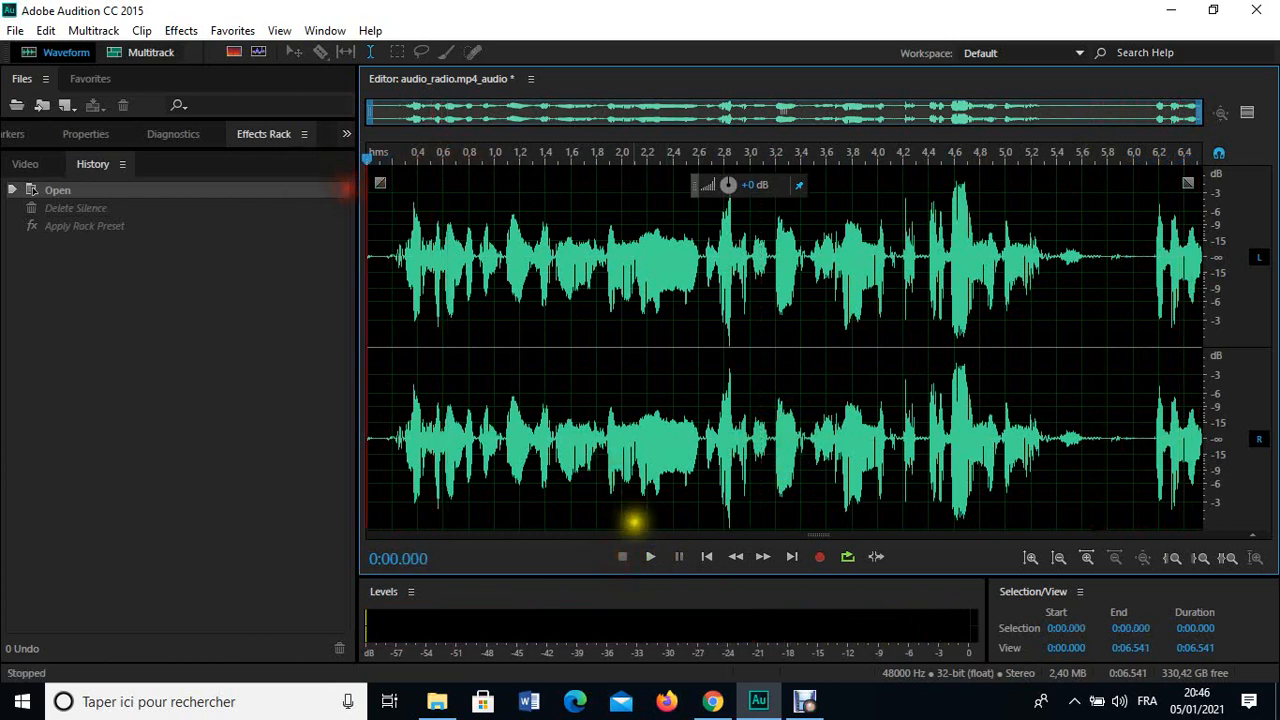
left_click(648, 557)
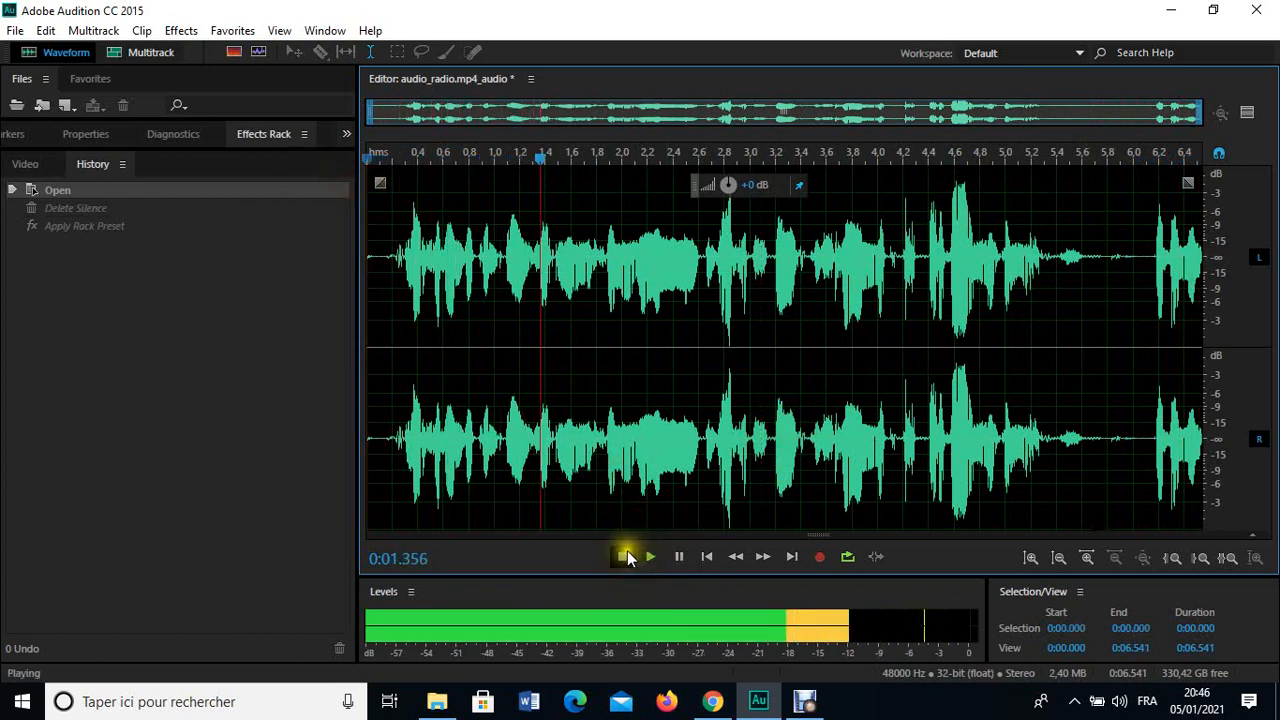
left_click(622, 557)
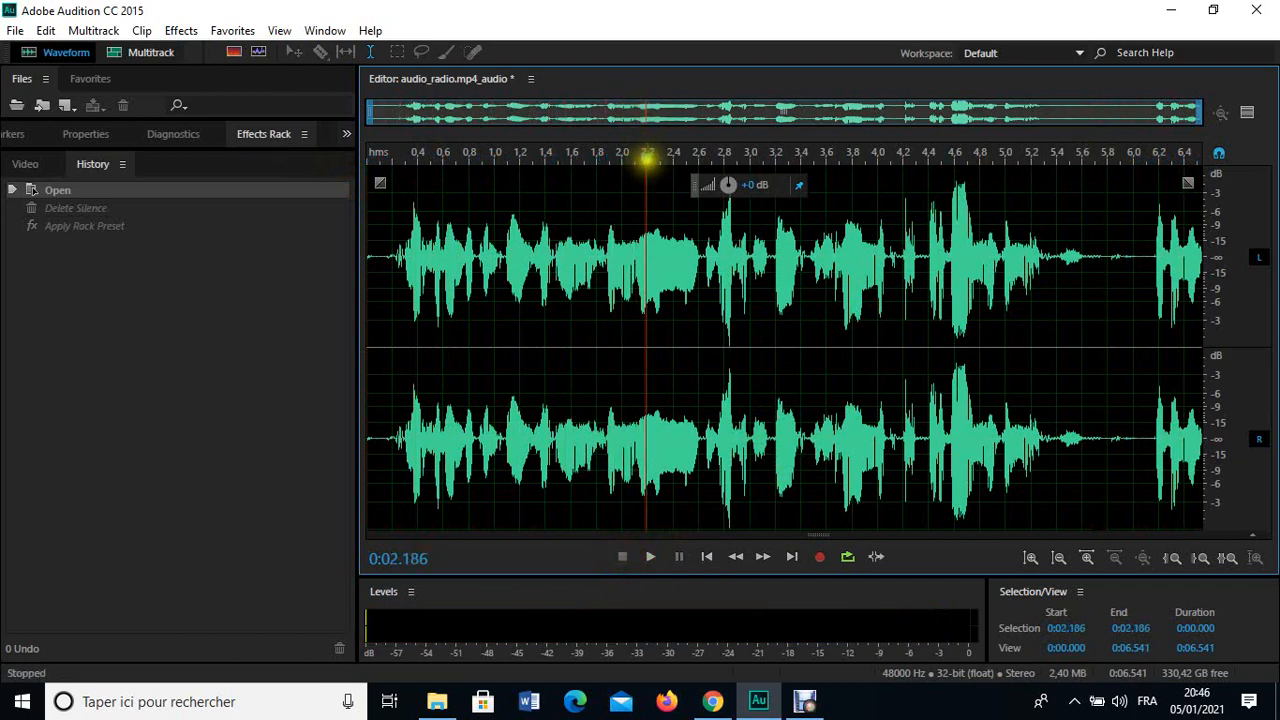
Step: Restore the Apply Rack Preset history state, clear the selection, and play the processed audio from the start before stopping it
left_click_drag(646, 153, 323, 163)
left_click(93, 228)
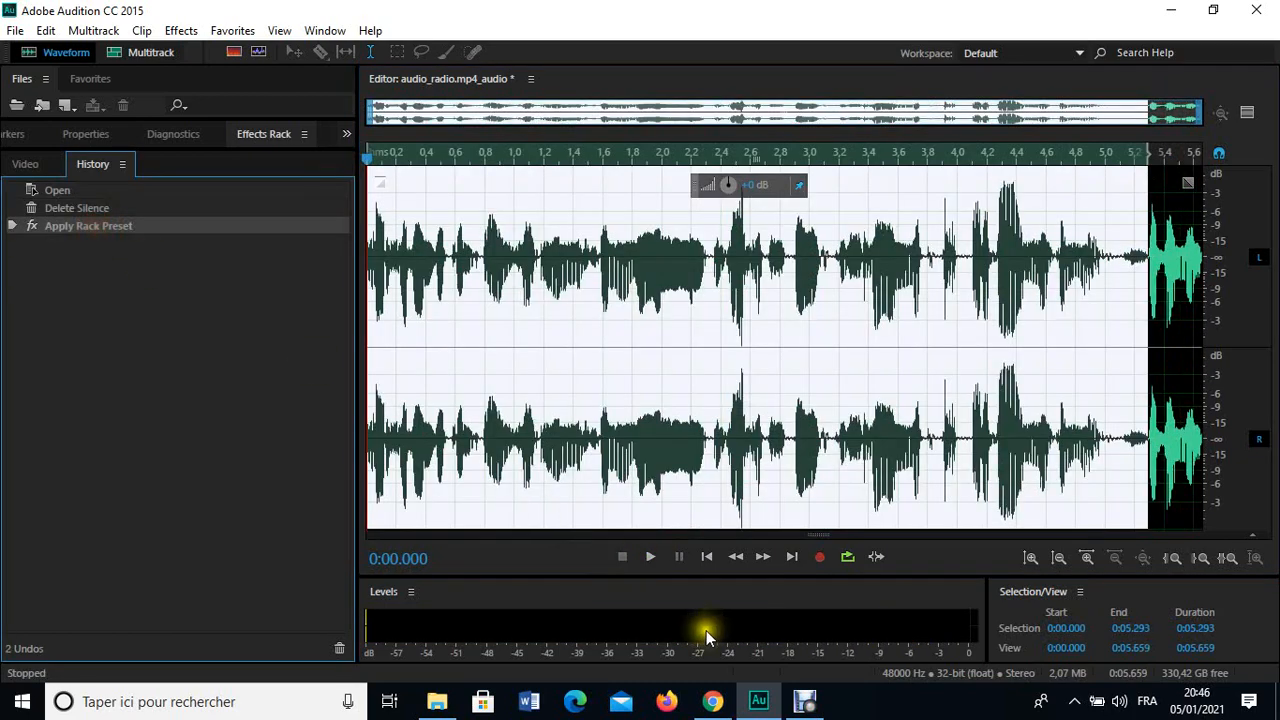
left_click(495, 367)
left_click_drag(495, 152, 320, 177)
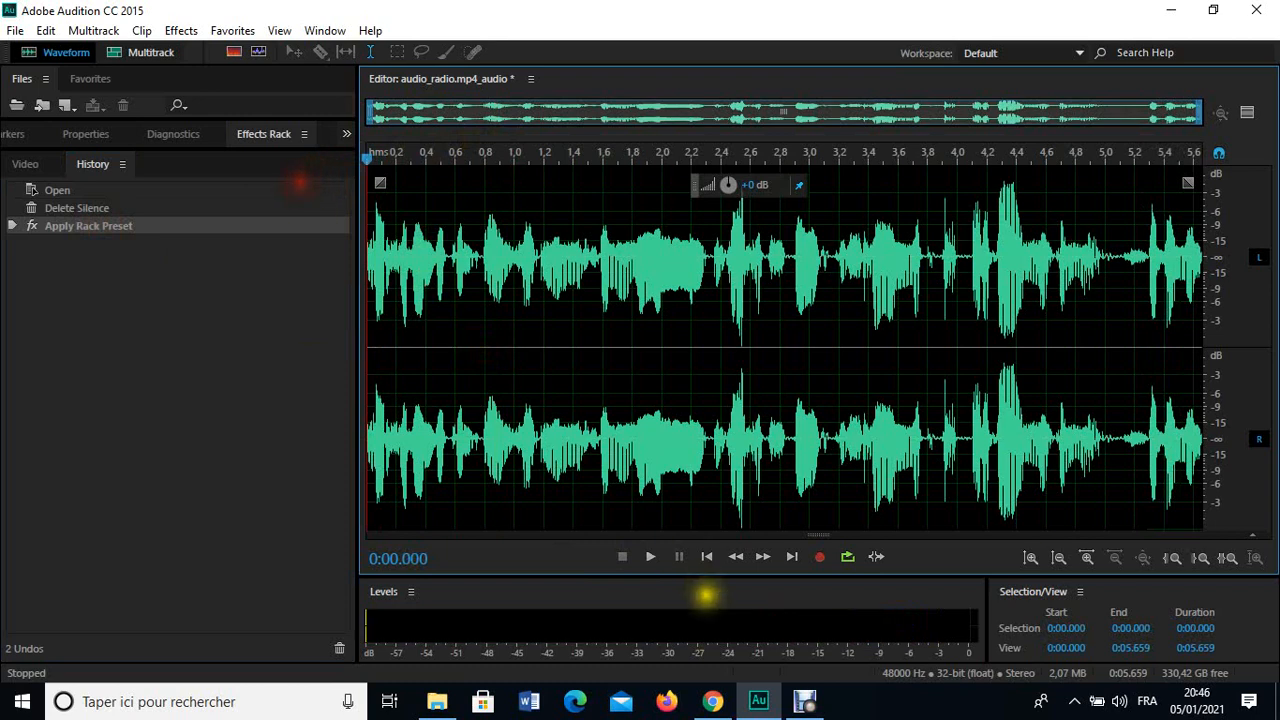
left_click(650, 557)
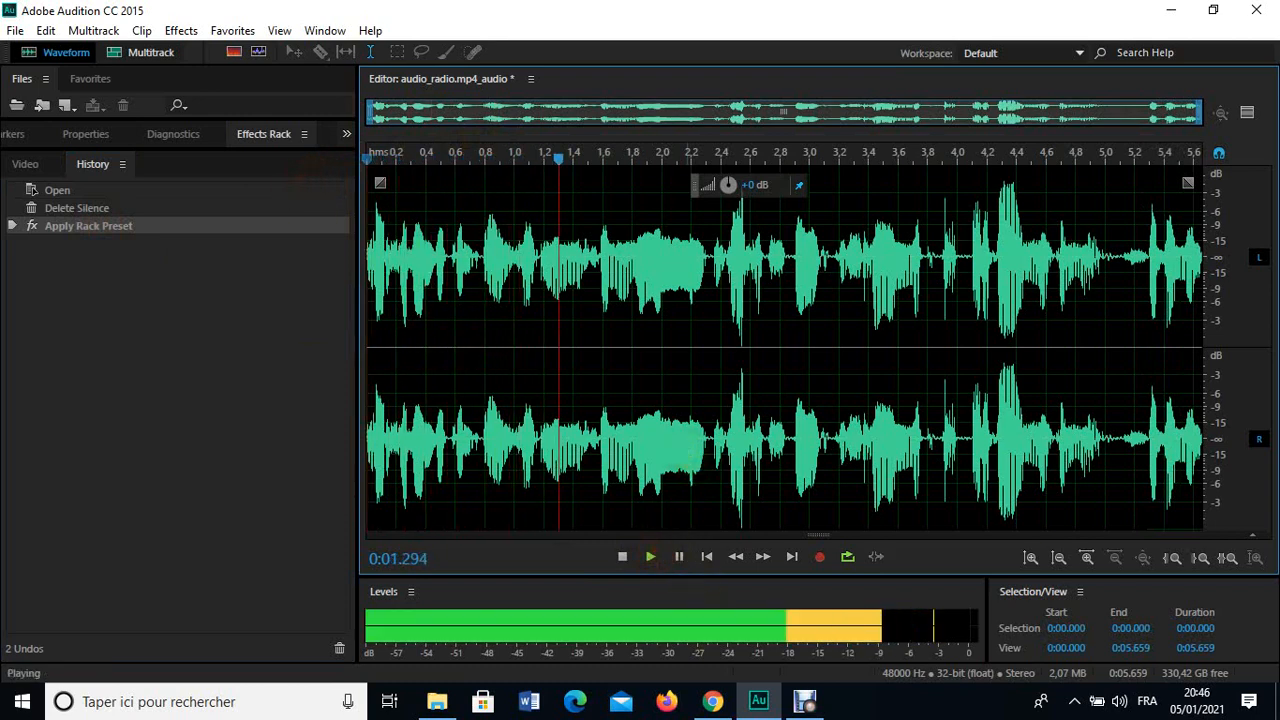
left_click(622, 557)
Step: Revert the audio to its Open state, clear the selection and return the playhead to 0:00.000 to examine the original waveform
left_click_drag(872, 157, 289, 167)
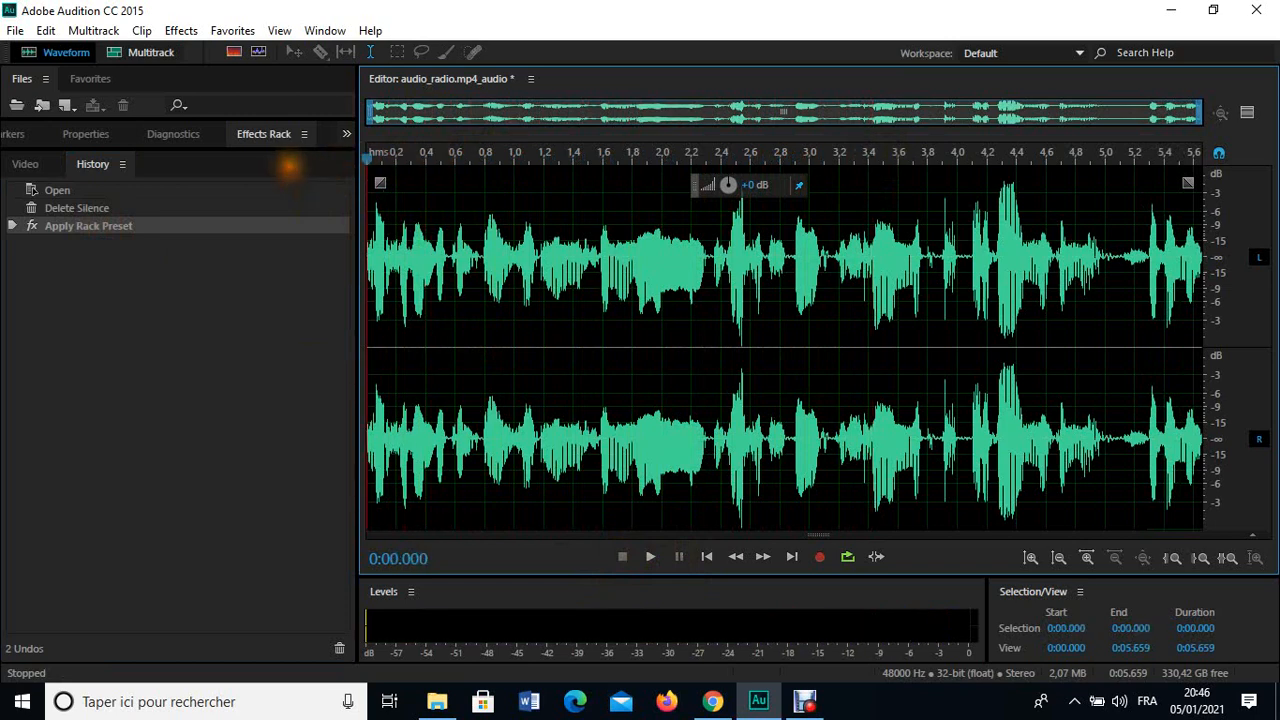
left_click(54, 192)
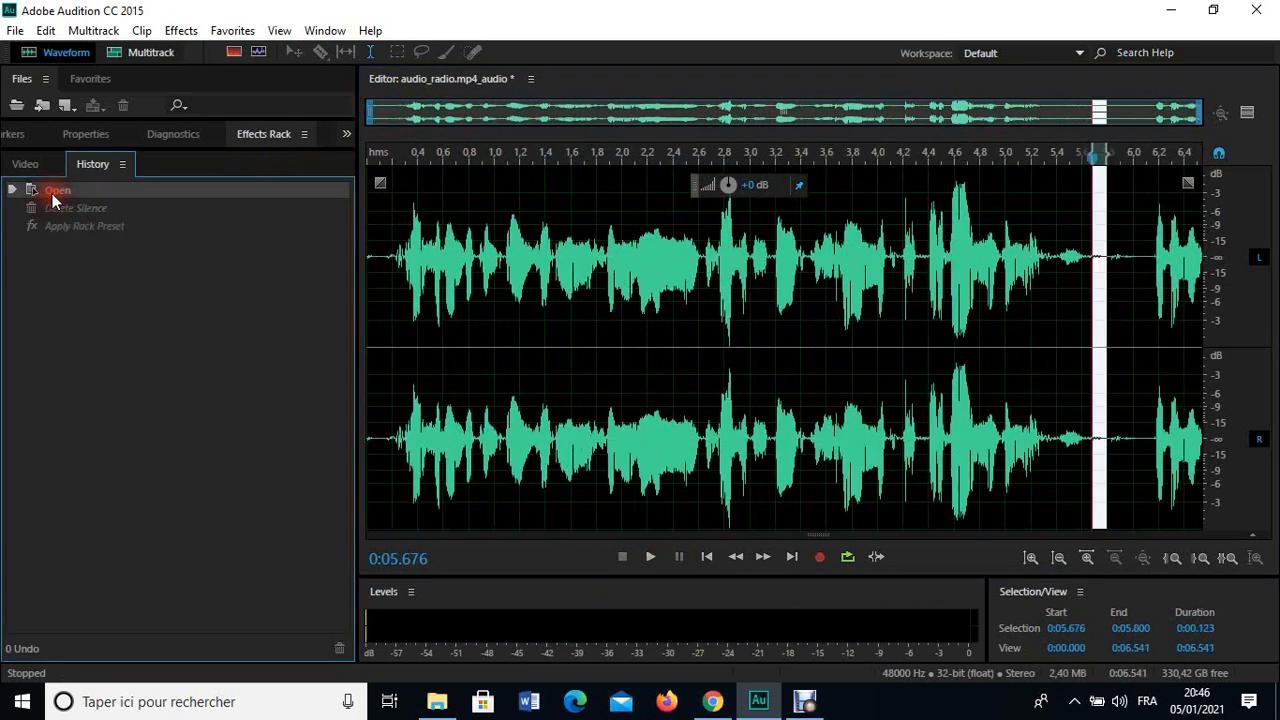
left_click(800, 289)
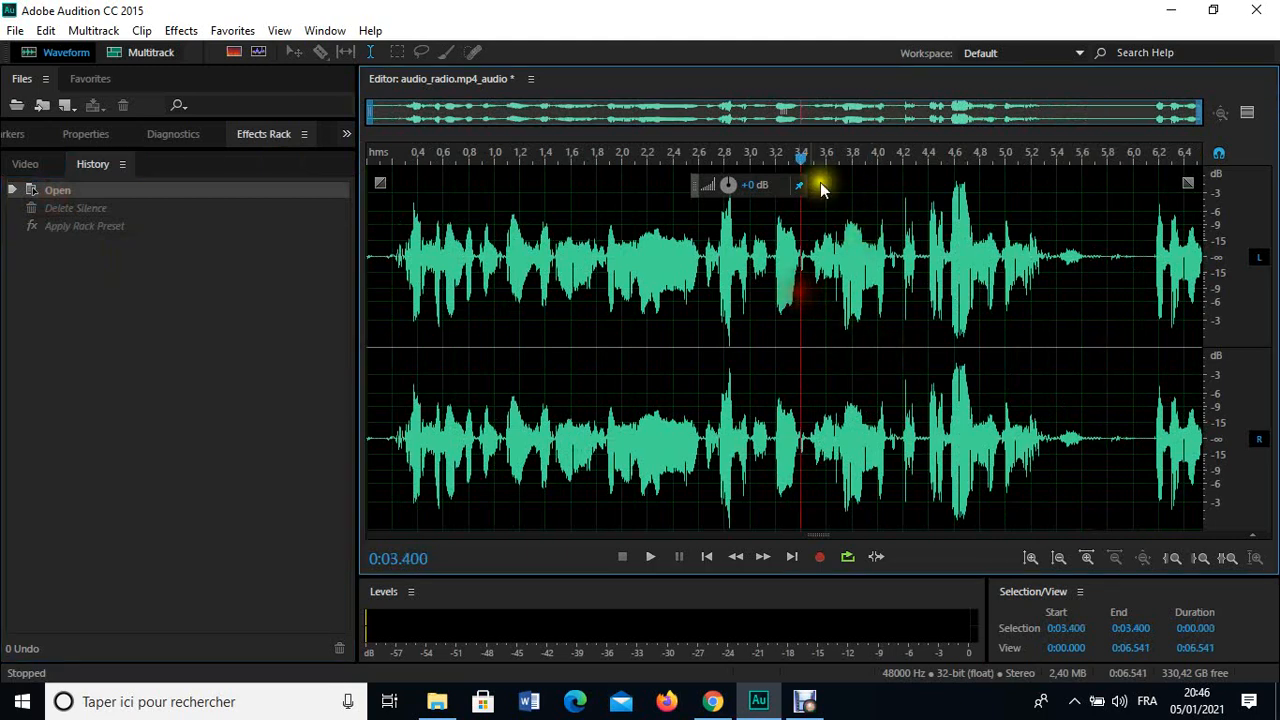
left_click_drag(800, 157, 370, 165)
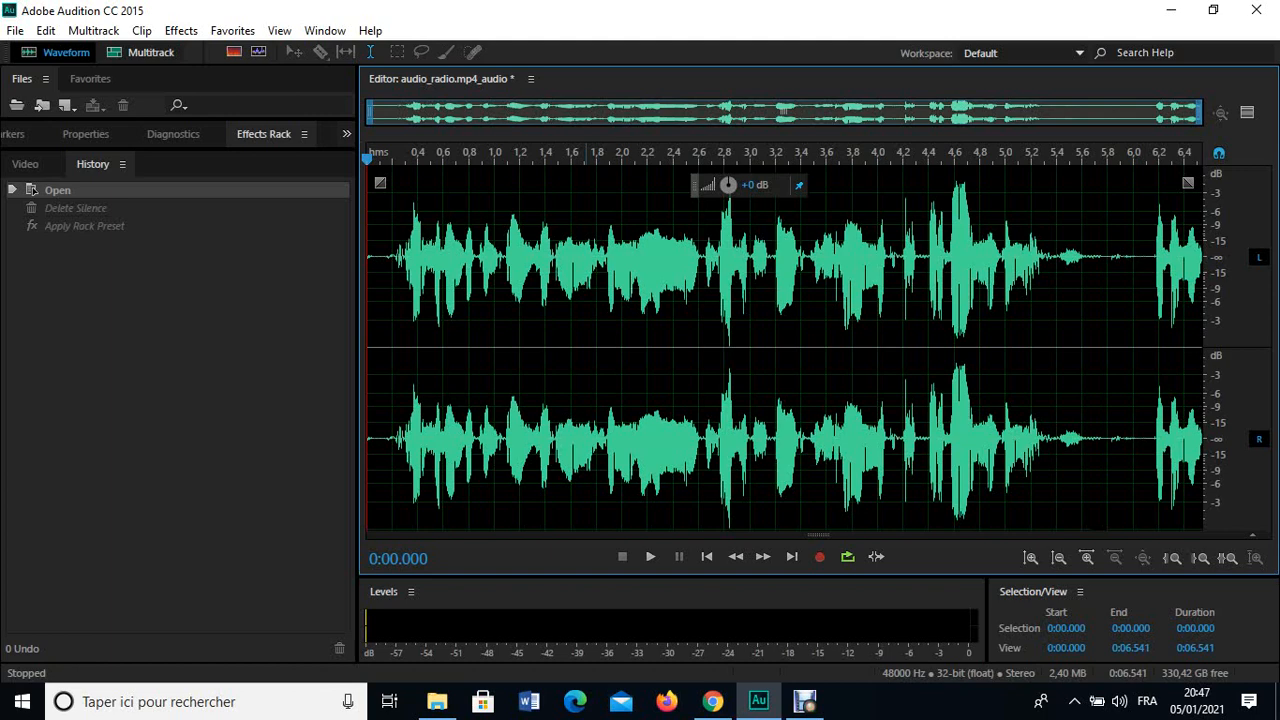
Step: Restore the Apply Rack Preset history state, clear the selection and place the playhead at about 0:00.400
left_click(71, 227)
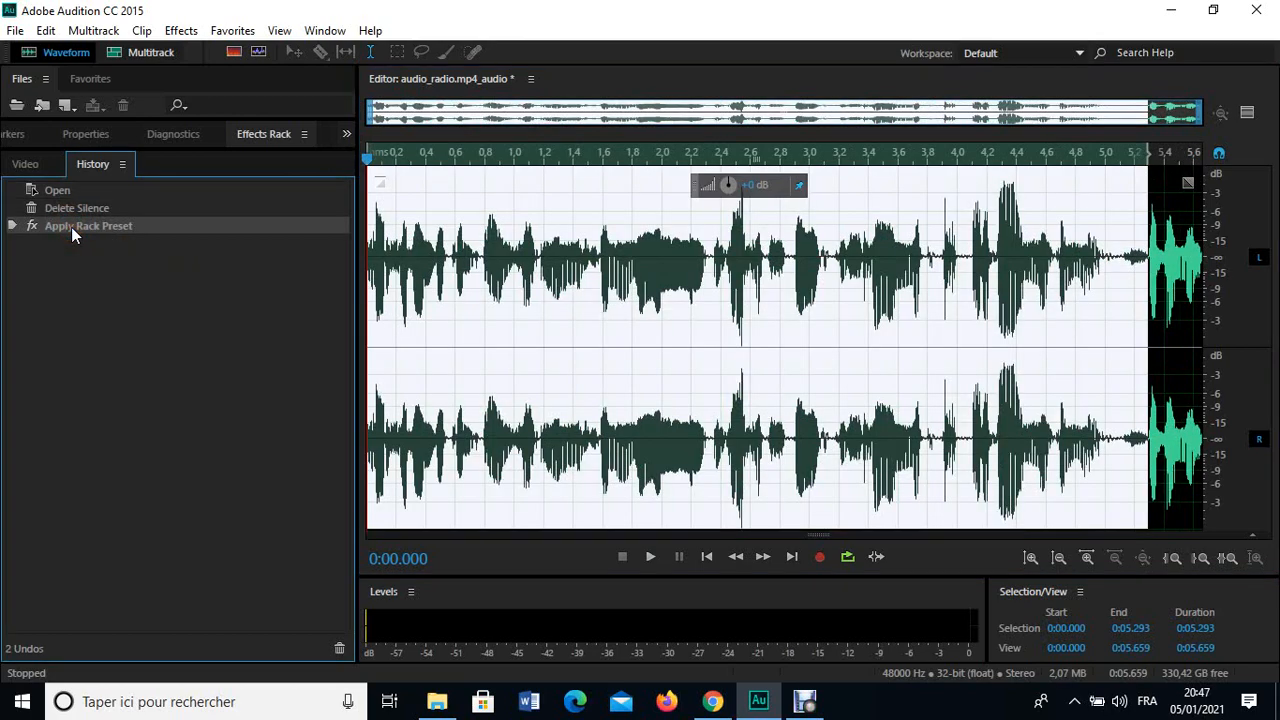
left_click(427, 372)
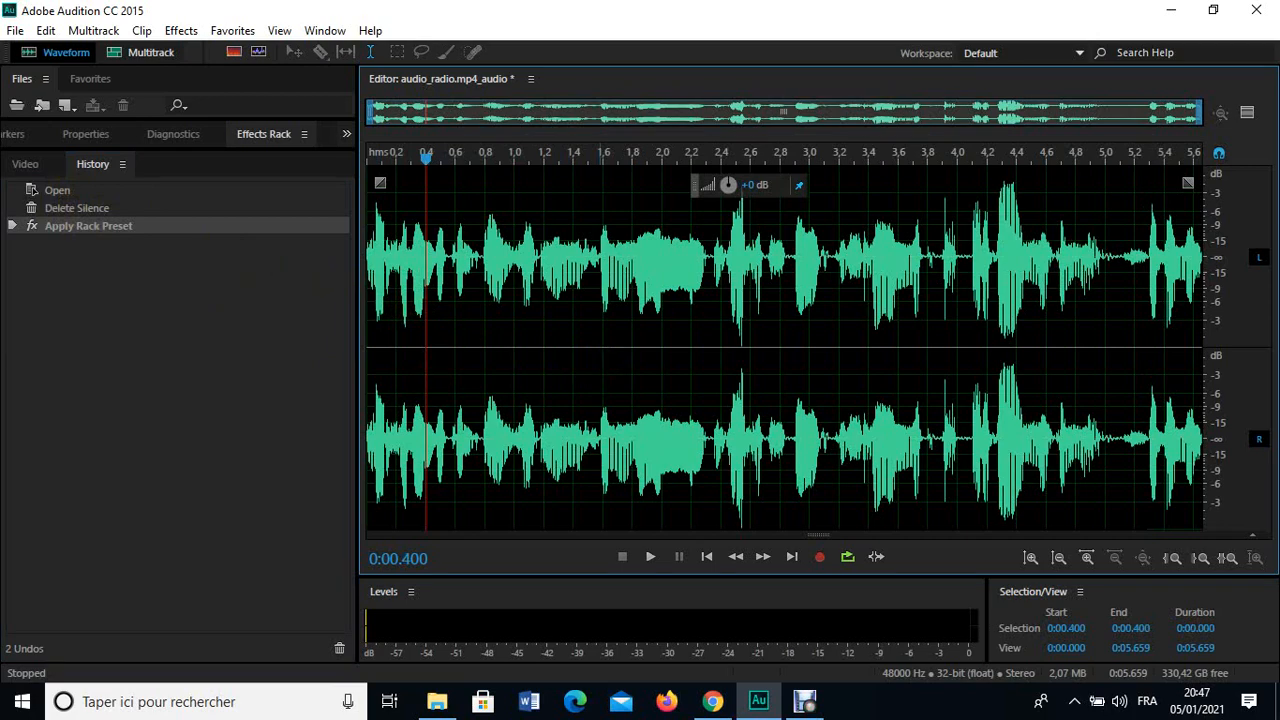
left_click(805, 701)
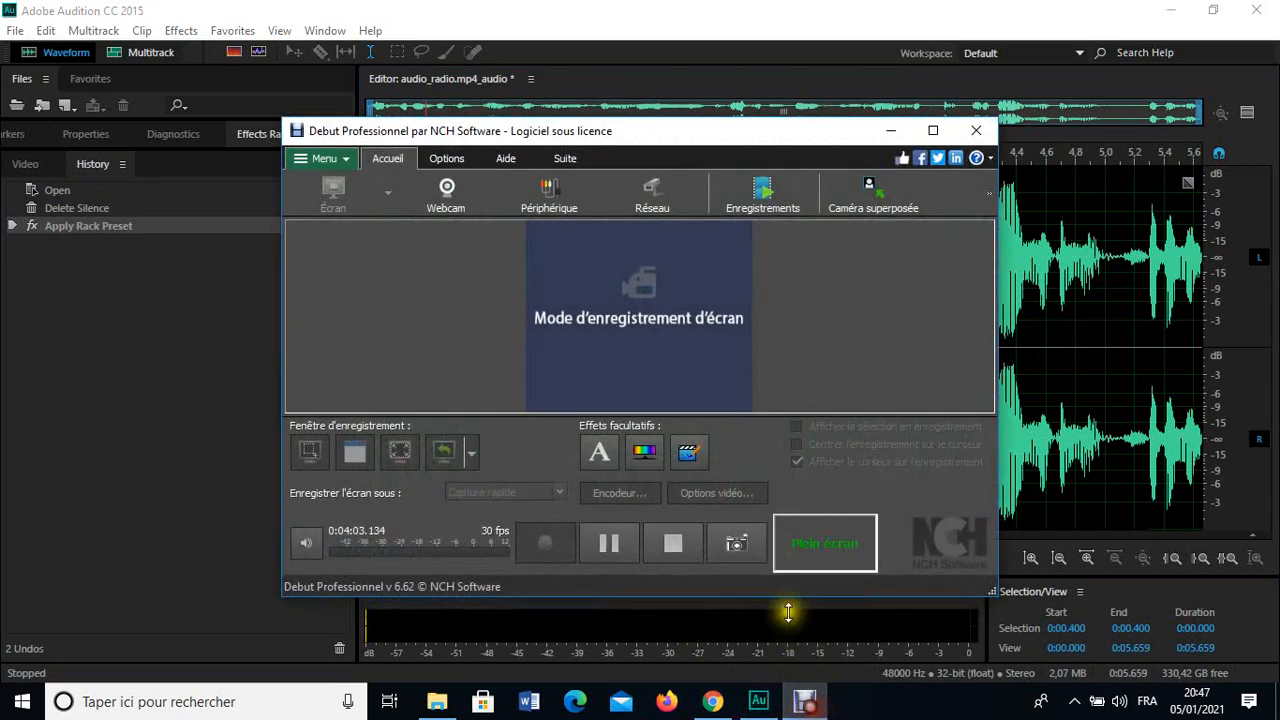